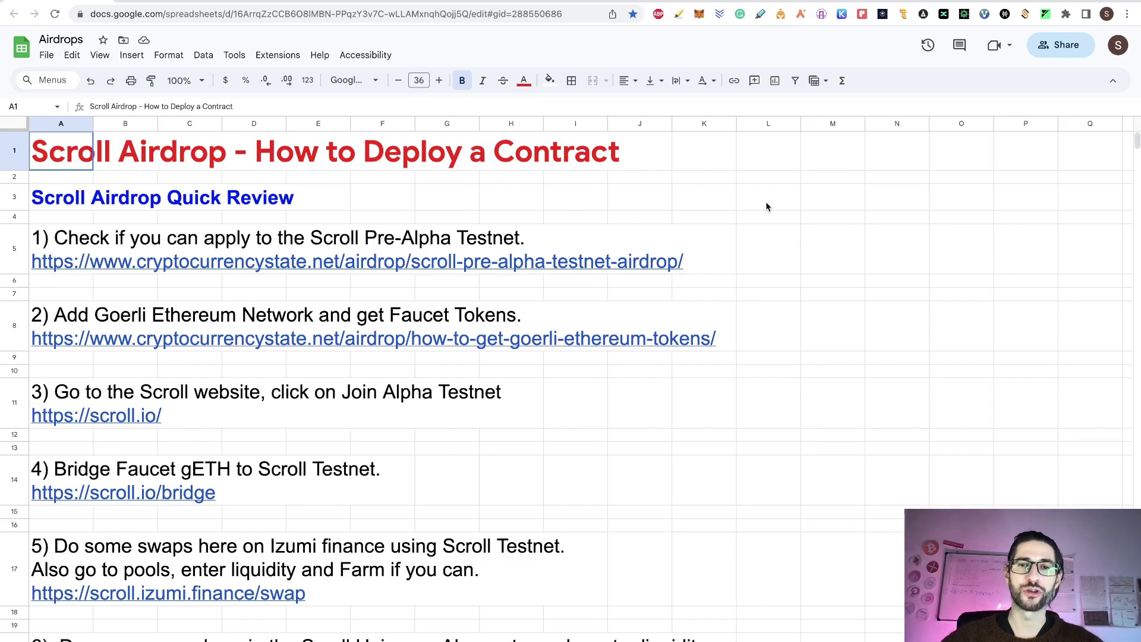
# Scroll the Airdrops guide past the NFTs2Me screenshots down to step 11, minting an NFT
pyautogui.scroll(-10, 767, 207)
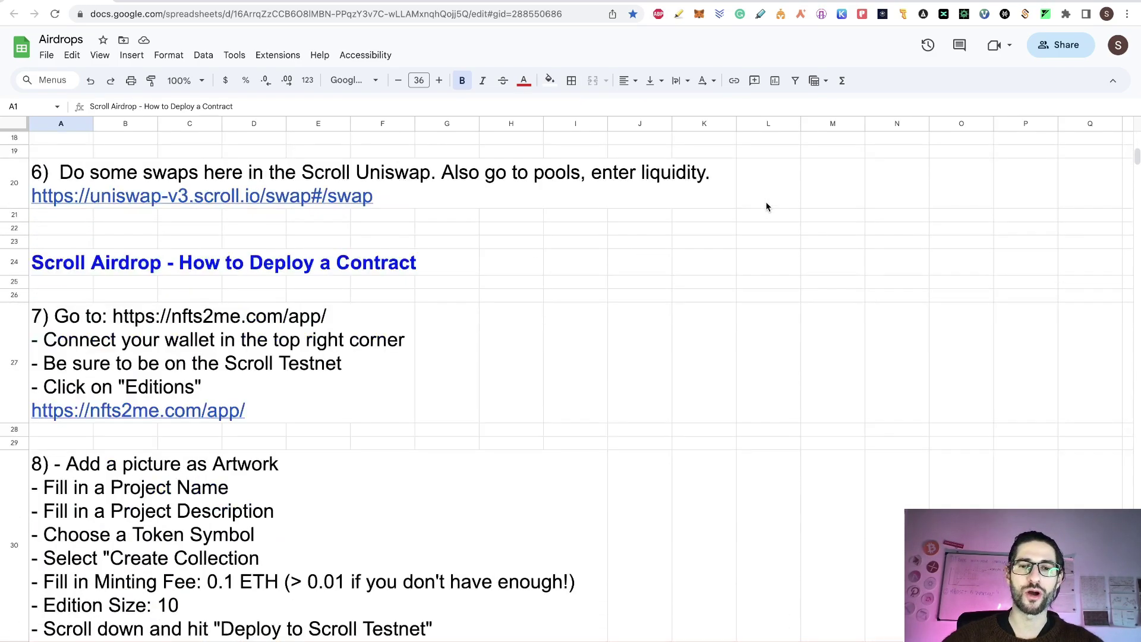
pyautogui.scroll(-4, 766, 206)
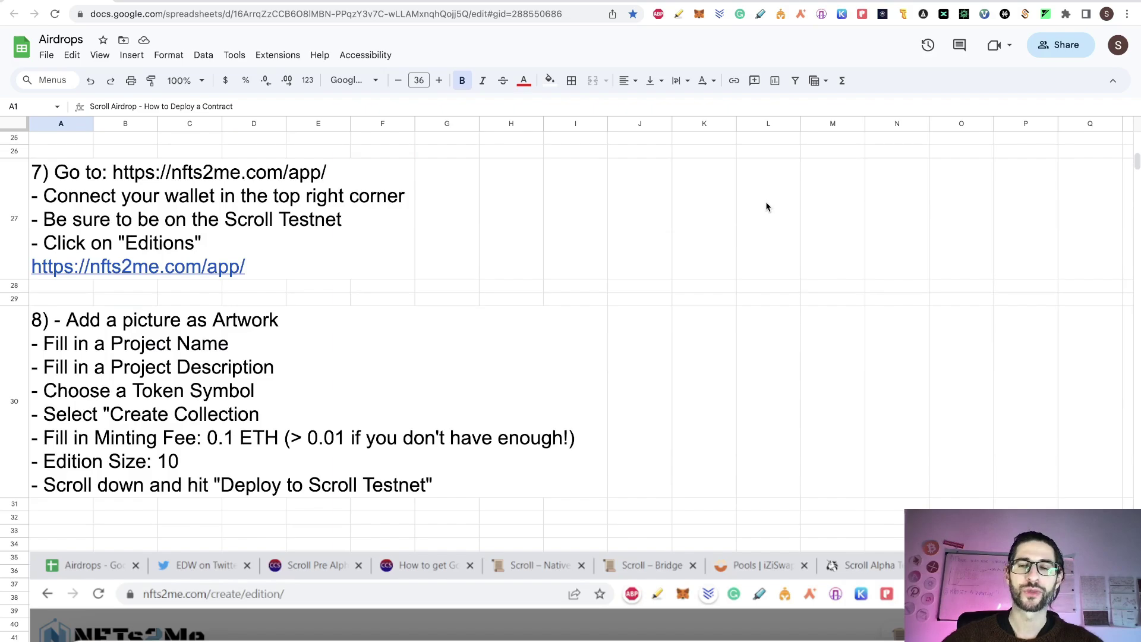
pyautogui.scroll(-15, 766, 207)
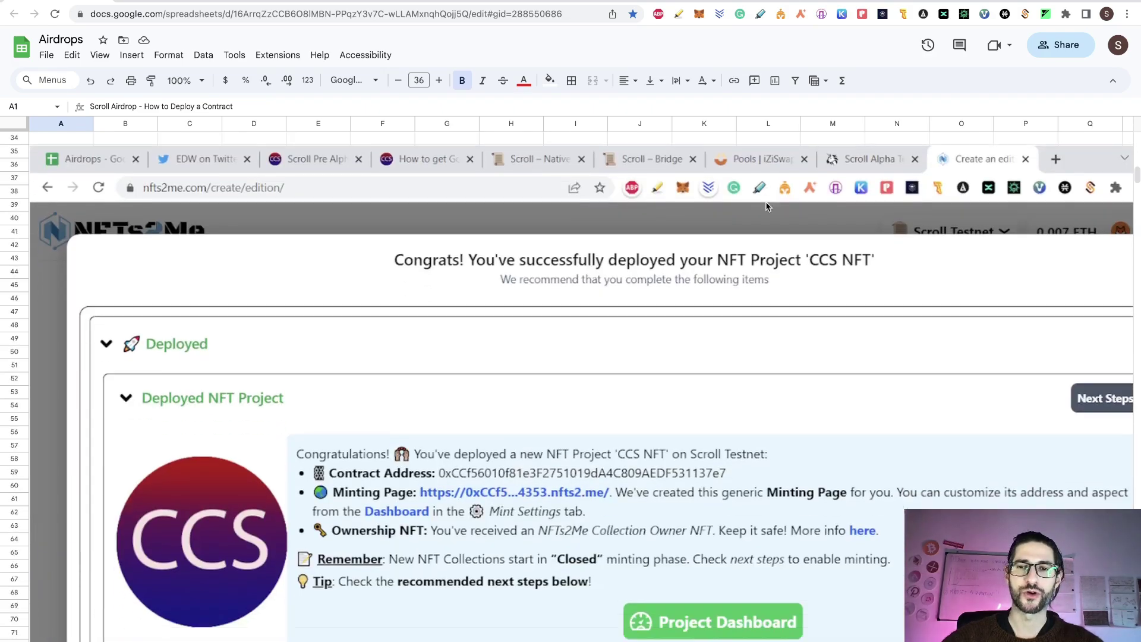
pyautogui.scroll(-15, 767, 206)
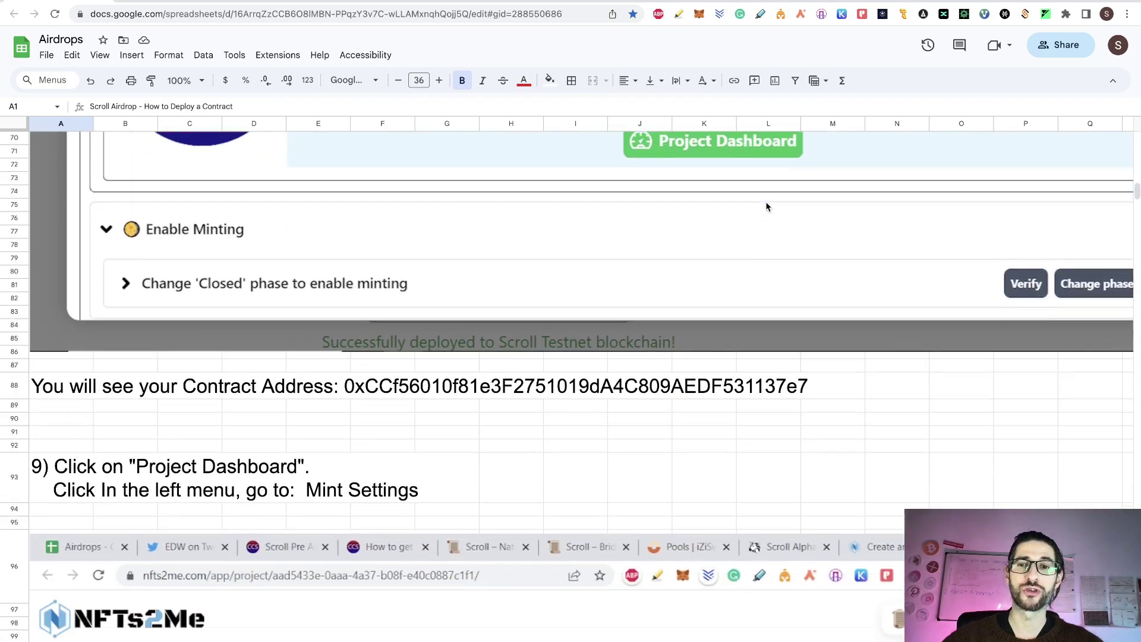
pyautogui.scroll(-15, 767, 206)
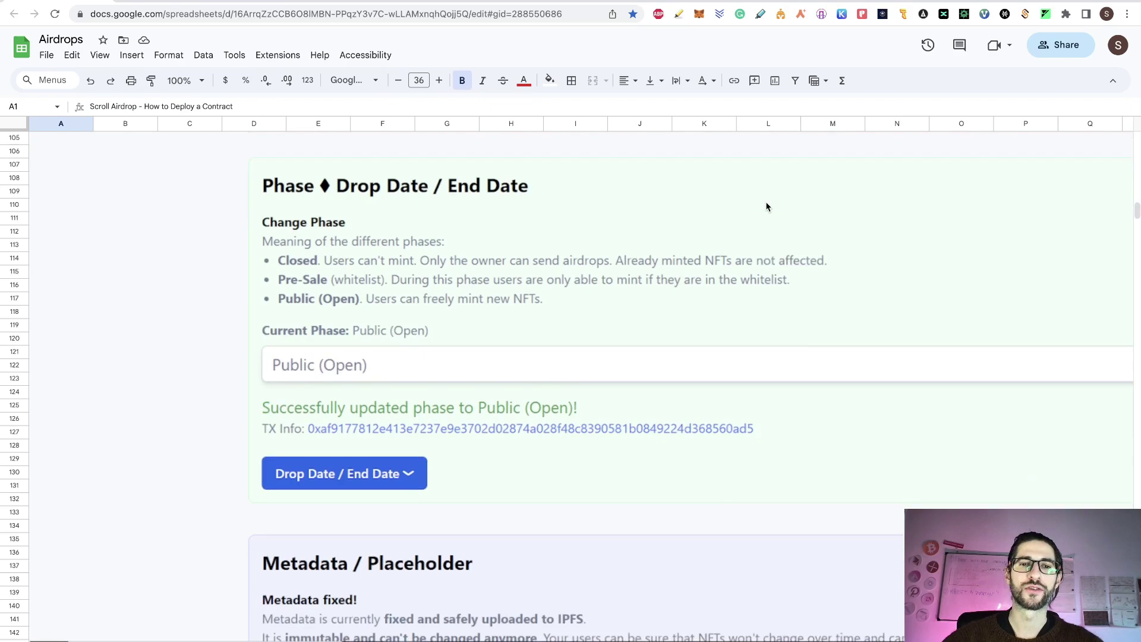
pyautogui.scroll(-5, 767, 207)
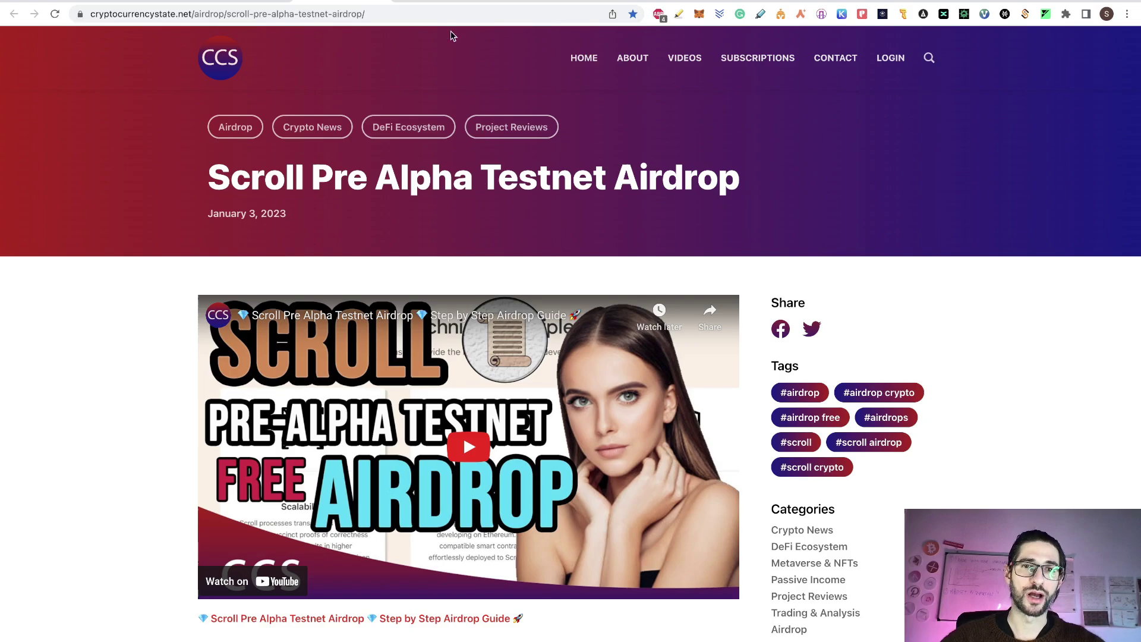
# Browse the site's Subscriptions page for Discord and app plans, then return to the Airdrops spreadsheet
pyautogui.click(758, 57)
pyautogui.scroll(-2, 616, 259)
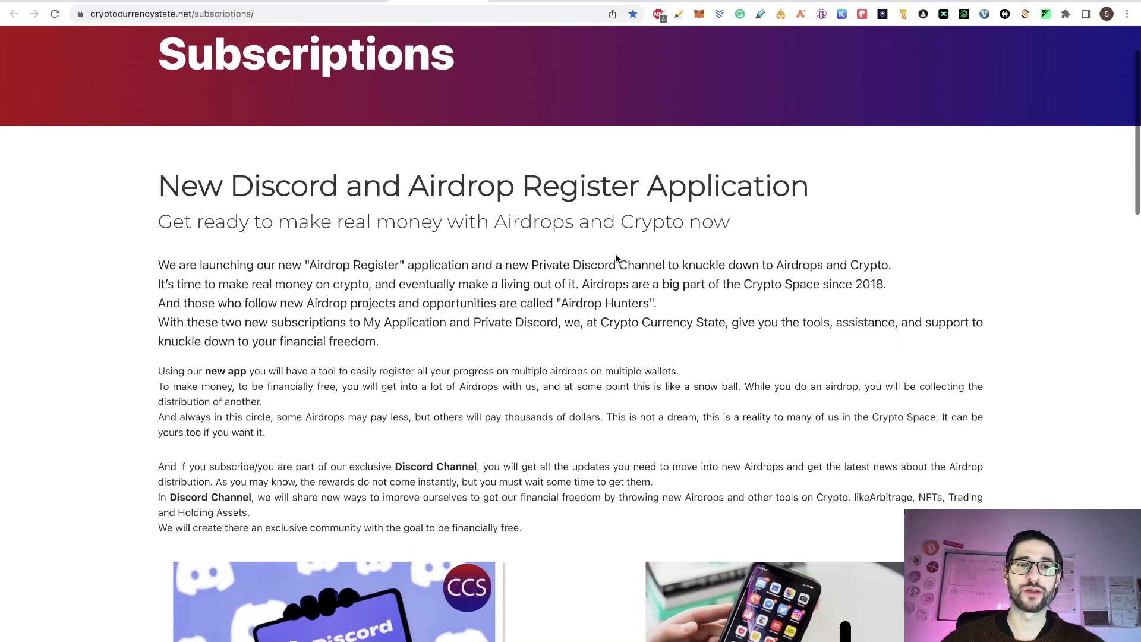
pyautogui.scroll(-5, 616, 258)
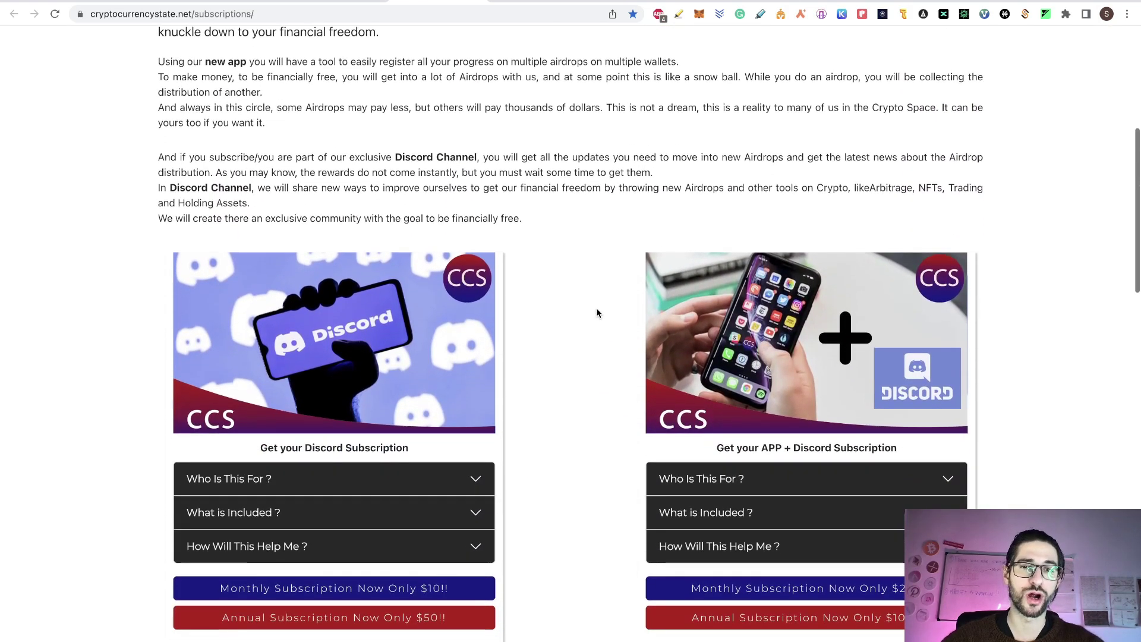
pyautogui.scroll(5, 597, 313)
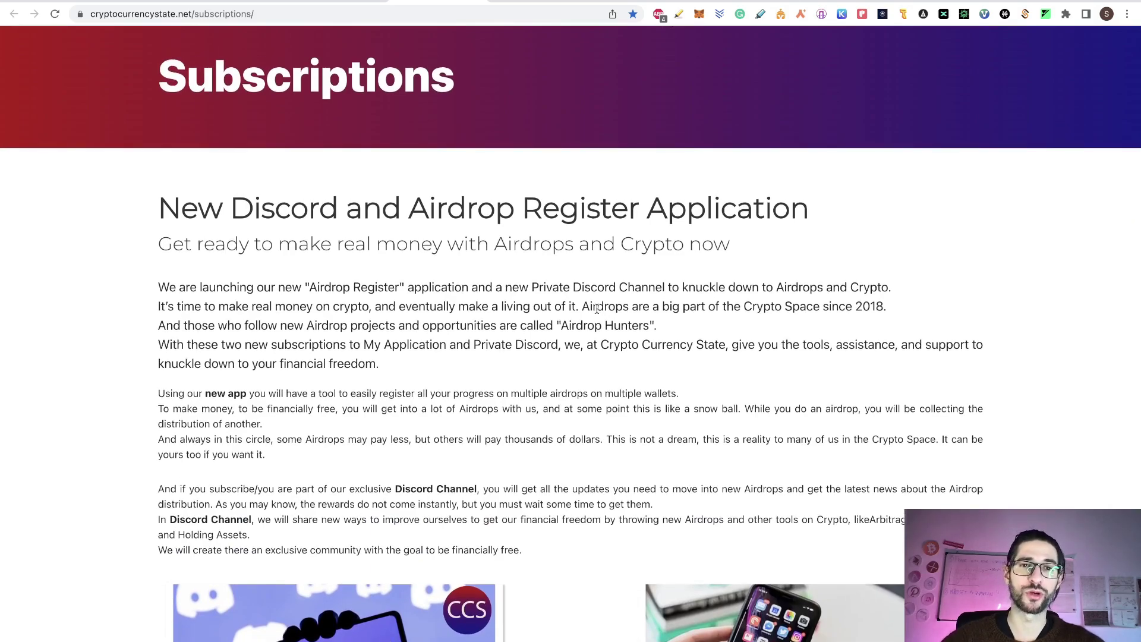
pyautogui.scroll(-8, 597, 309)
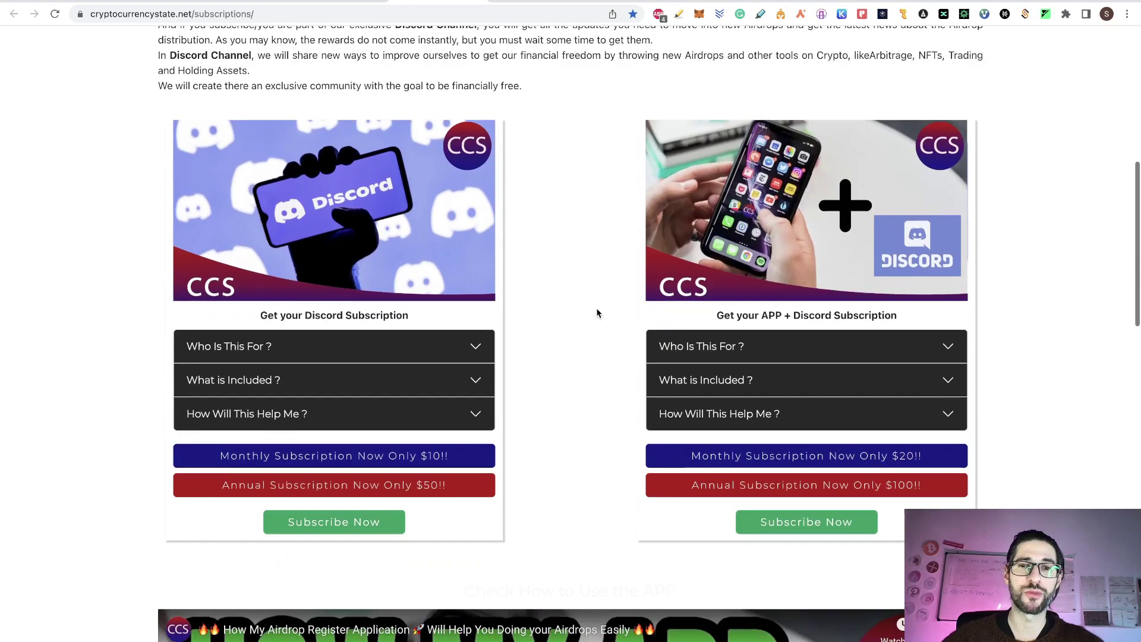
pyautogui.scroll(-1, 597, 313)
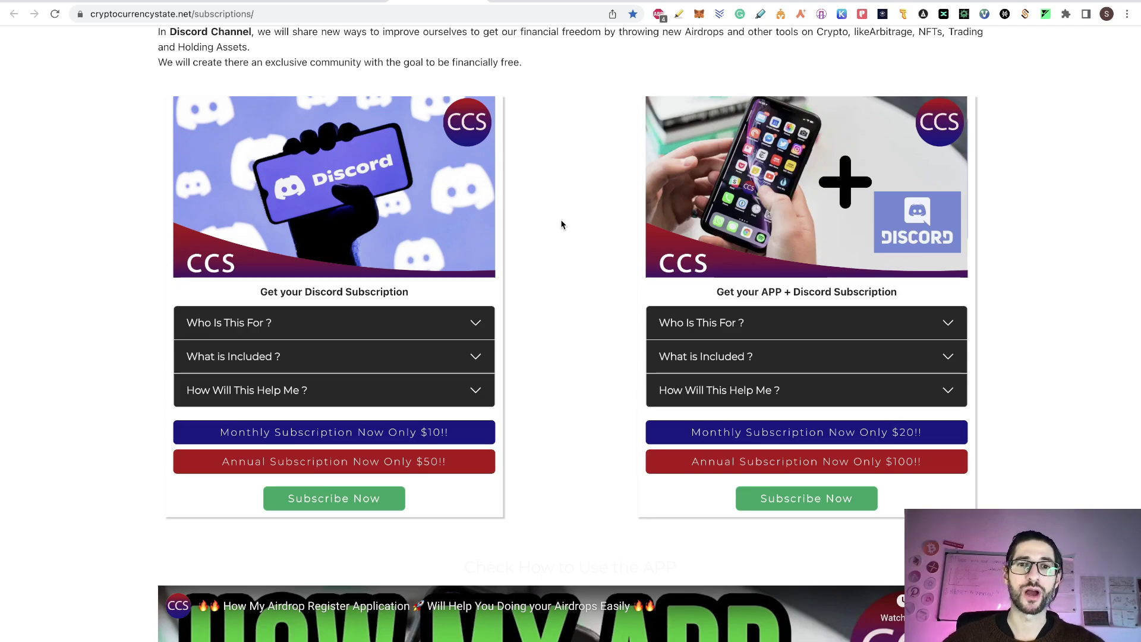
pyautogui.scroll(-10, 562, 224)
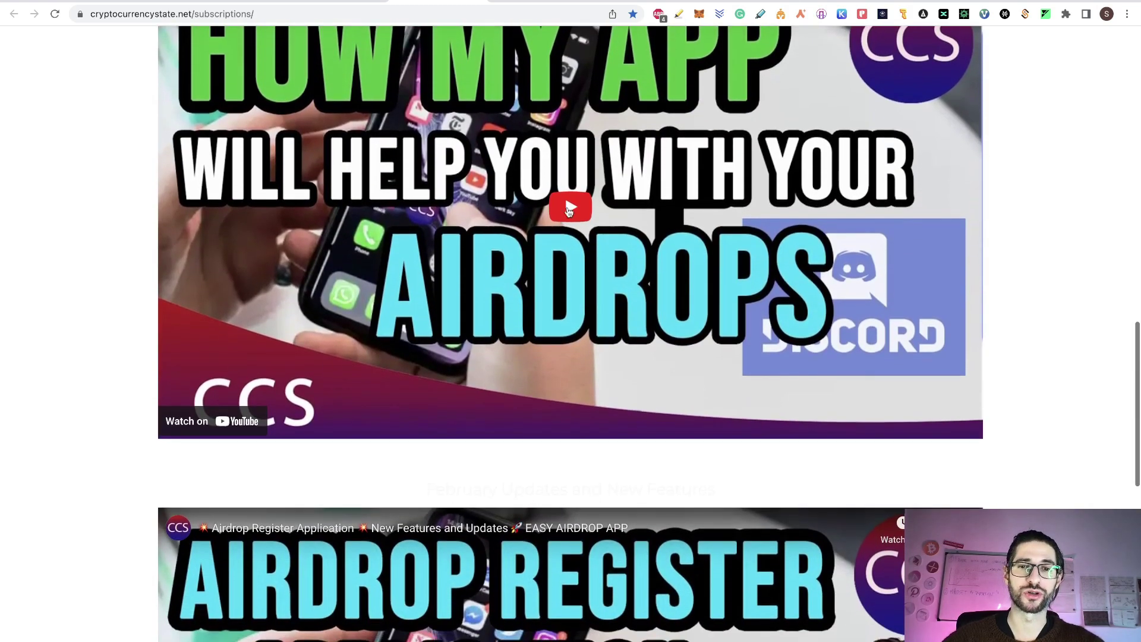
pyautogui.scroll(10, 580, 180)
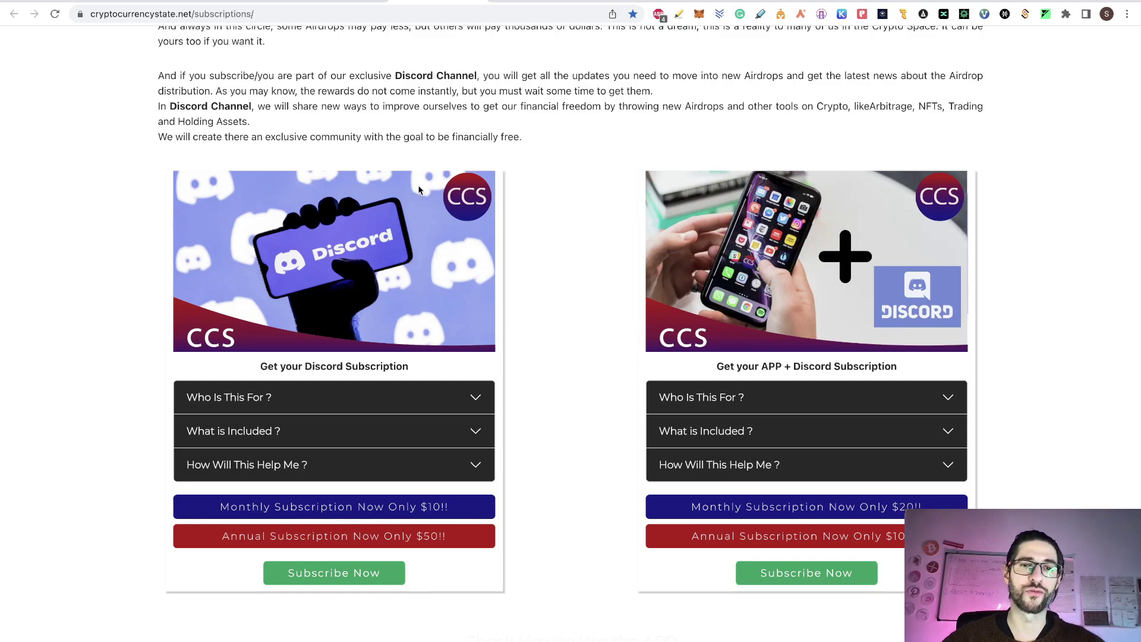
pyautogui.scroll(5, 559, 134)
pyautogui.scroll(3, 560, 136)
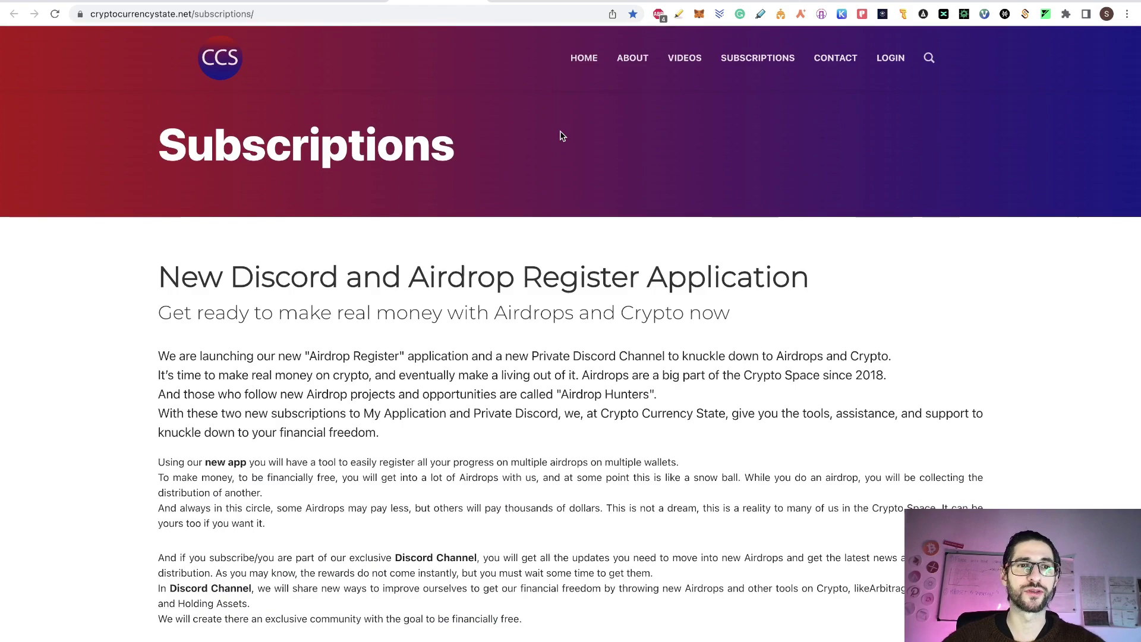
pyautogui.hotkey('ctrl', 'Tab')
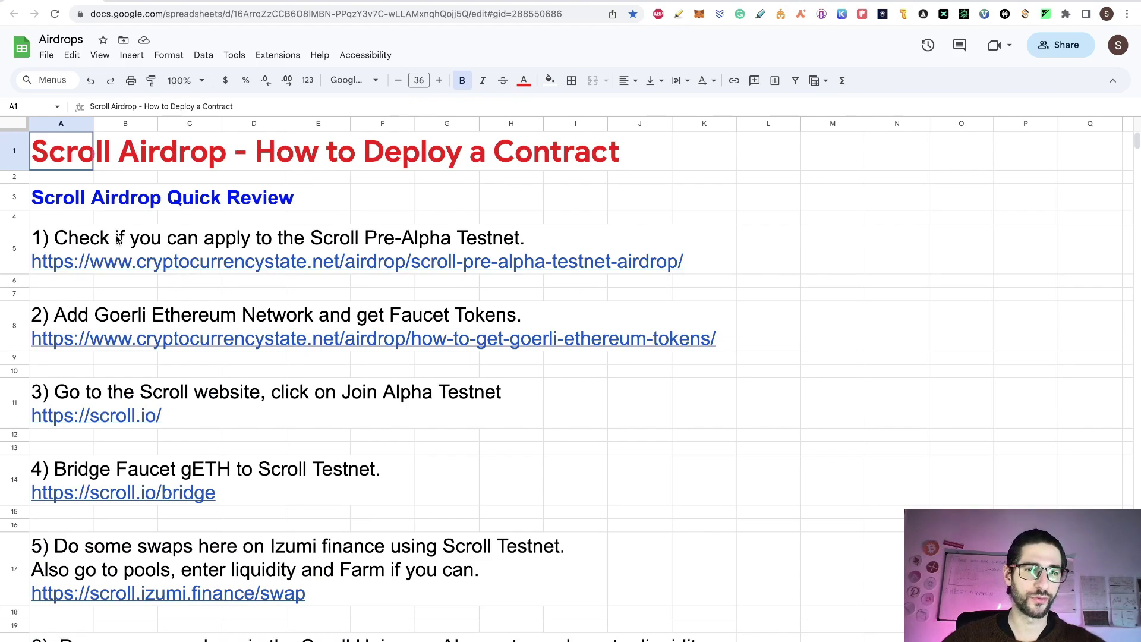
# Select step 1 in cell A5 and skim the Scroll Pre Alpha Testnet Airdrop article
pyautogui.click(87, 243)
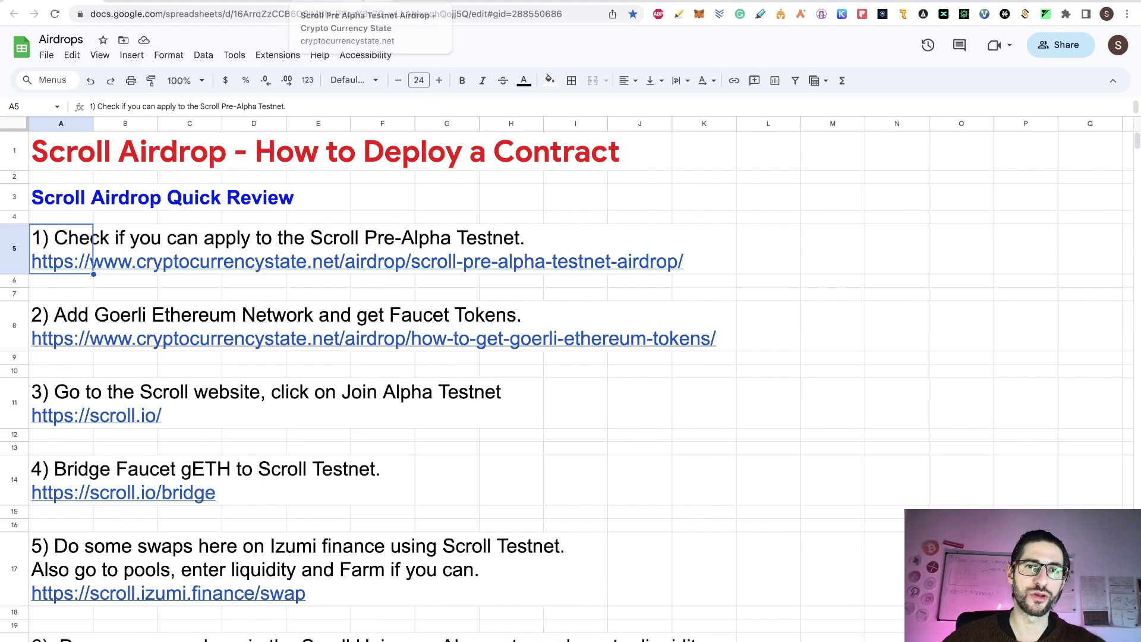
pyautogui.click(340, 2)
pyautogui.scroll(-3, 469, 181)
pyautogui.scroll(-5, 469, 181)
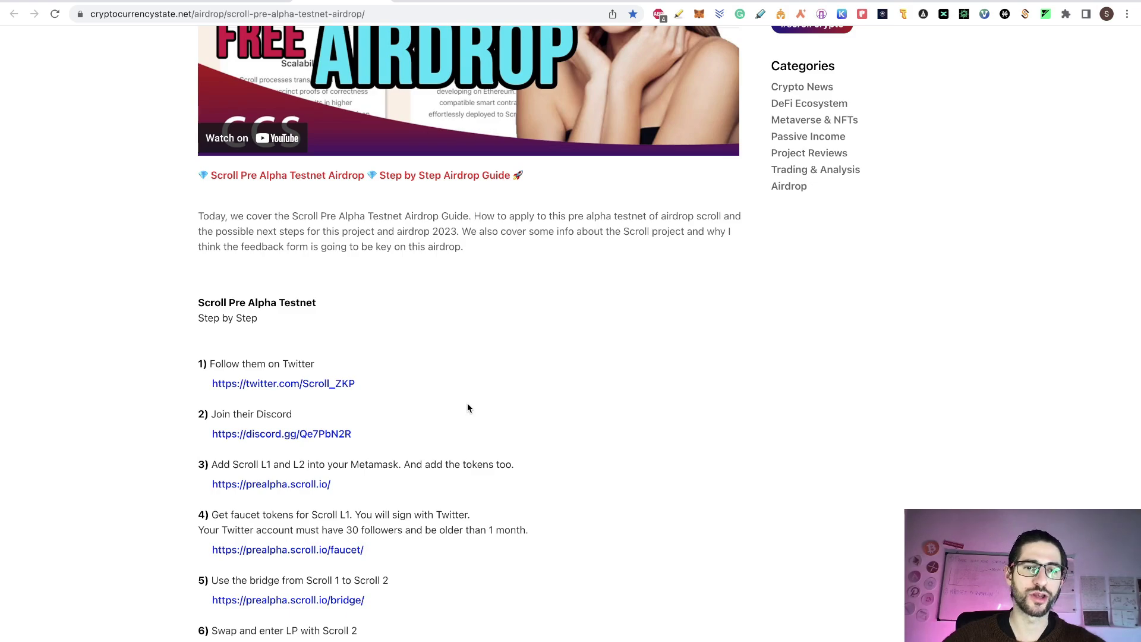
pyautogui.scroll(-4, 467, 407)
pyautogui.scroll(10, 434, 455)
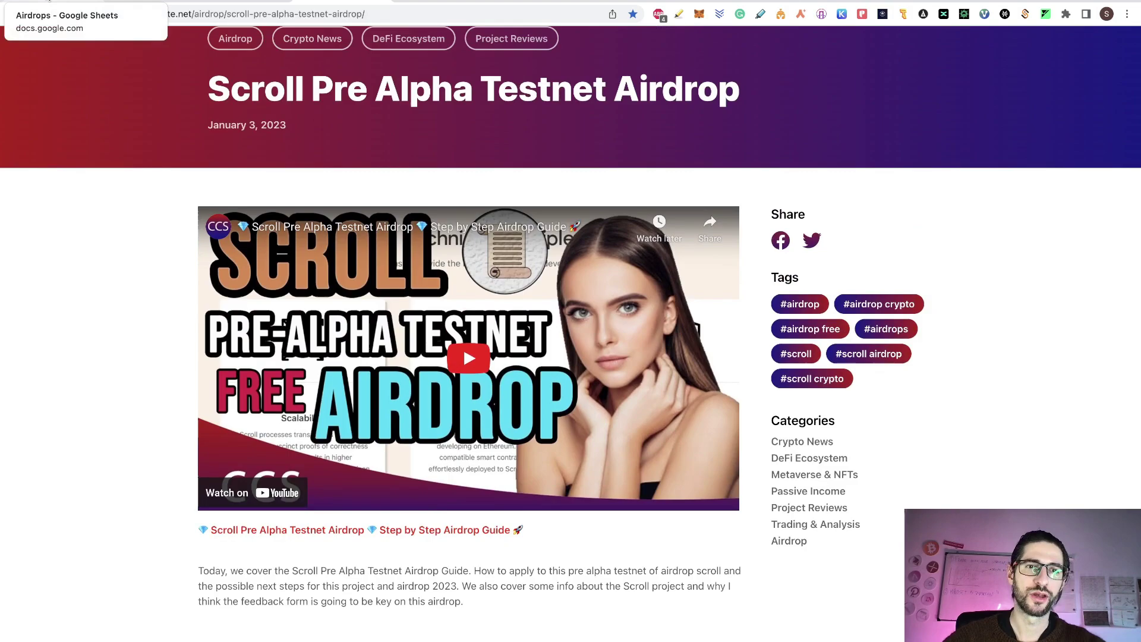
# Back in the Airdrops sheet, move down to step 2's Goerli tokens link
pyautogui.click(50, 2)
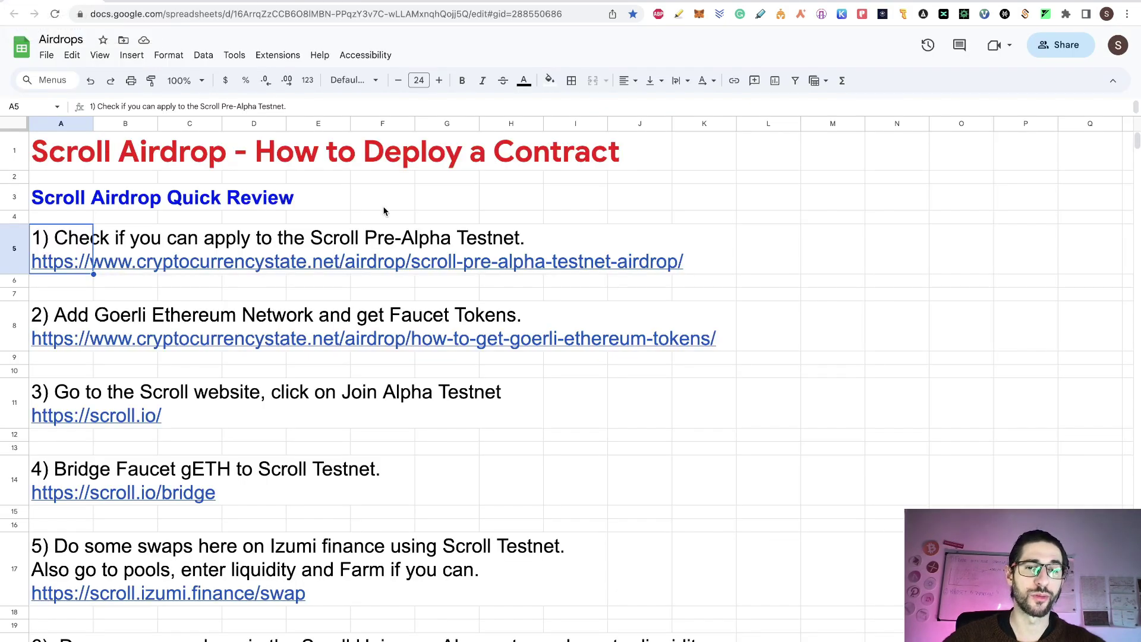
pyautogui.scroll(-1, 384, 211)
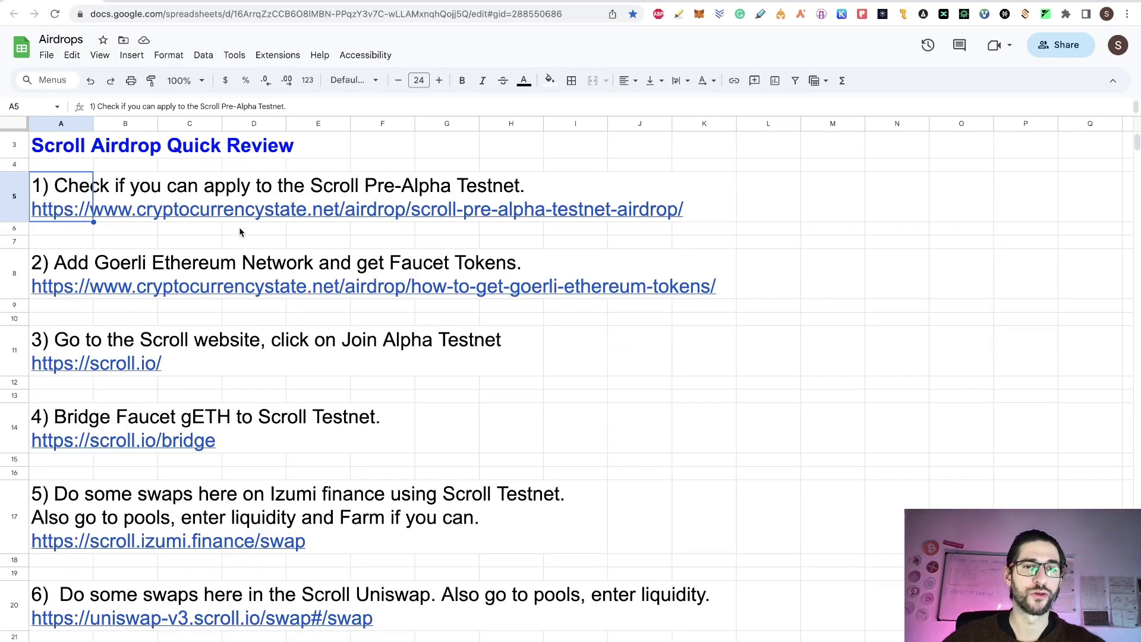
pyautogui.press('Down')
pyautogui.press('Down')
pyautogui.press('Down')
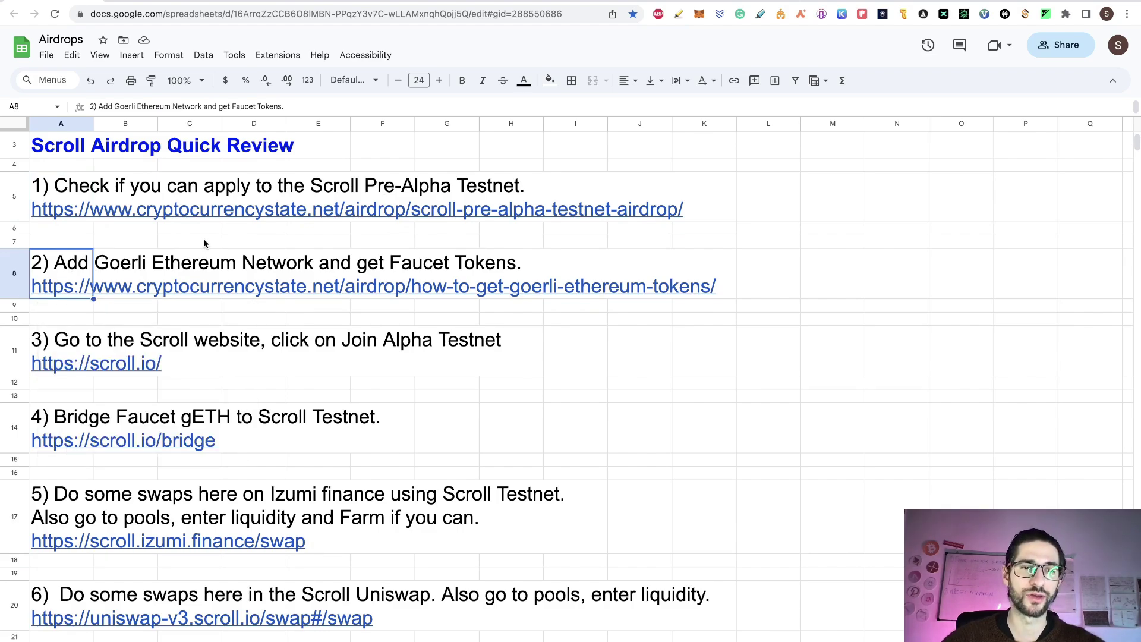
# Read through the 'How to get Goerli Ethereum Tokens' article, then return to the Airdrops spreadsheet
pyautogui.click(373, 5)
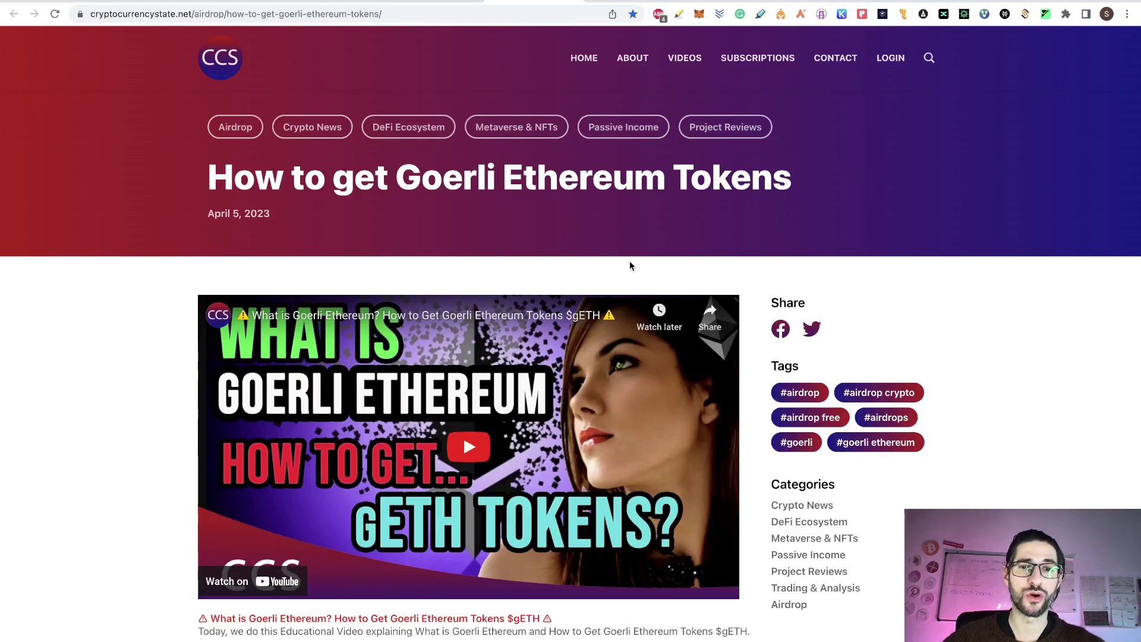
pyautogui.scroll(-4, 630, 265)
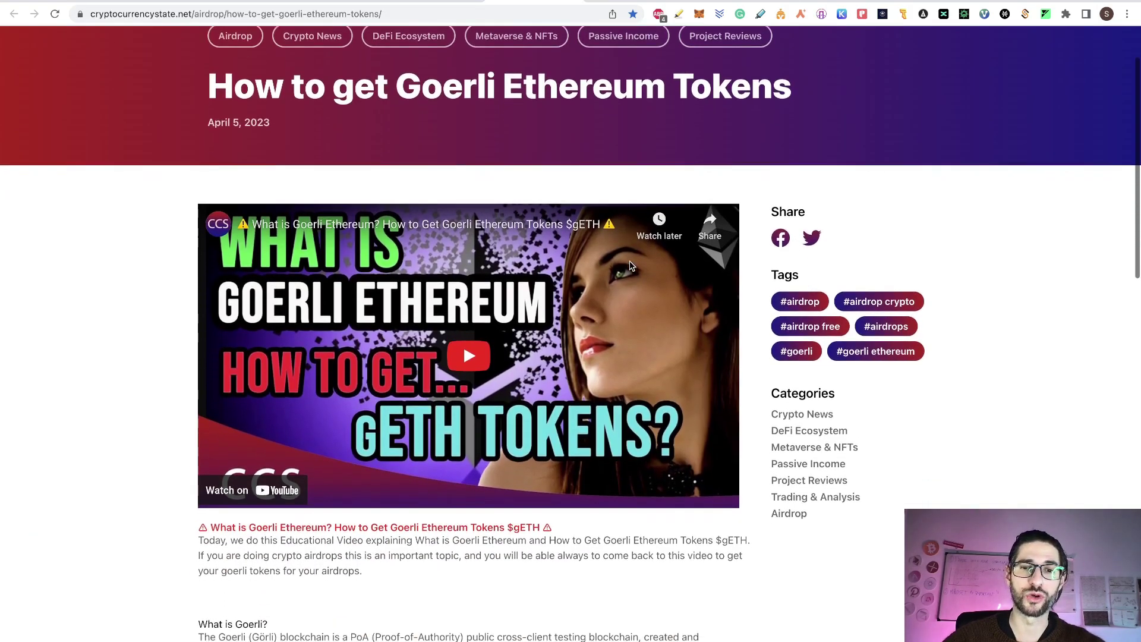
pyautogui.scroll(-5, 630, 267)
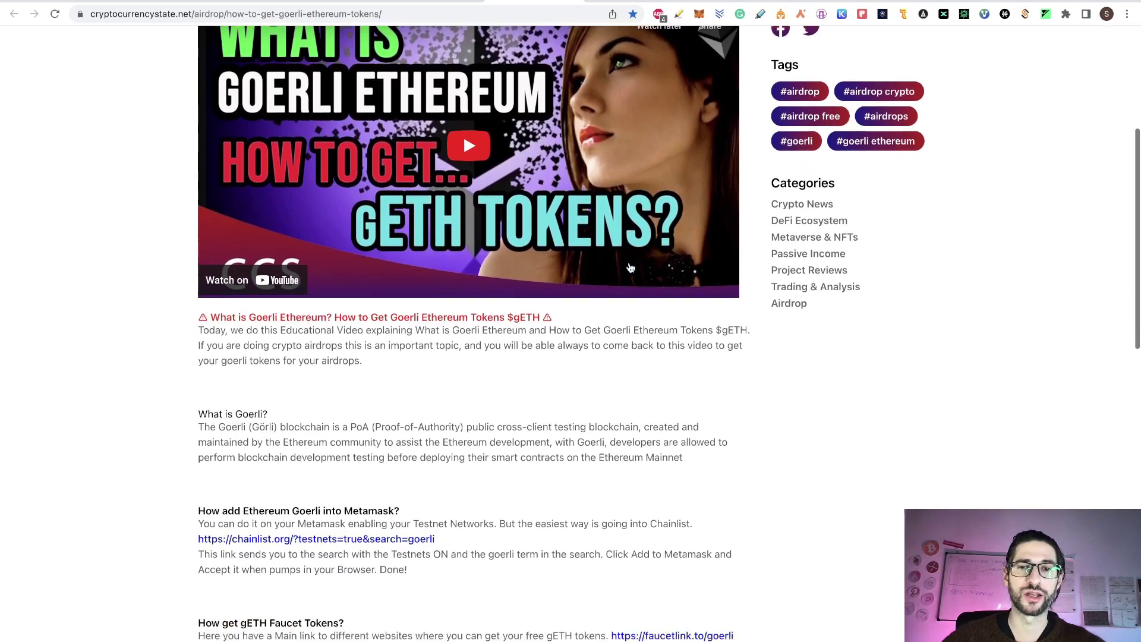
pyautogui.scroll(-3, 629, 266)
pyautogui.scroll(10, 497, 230)
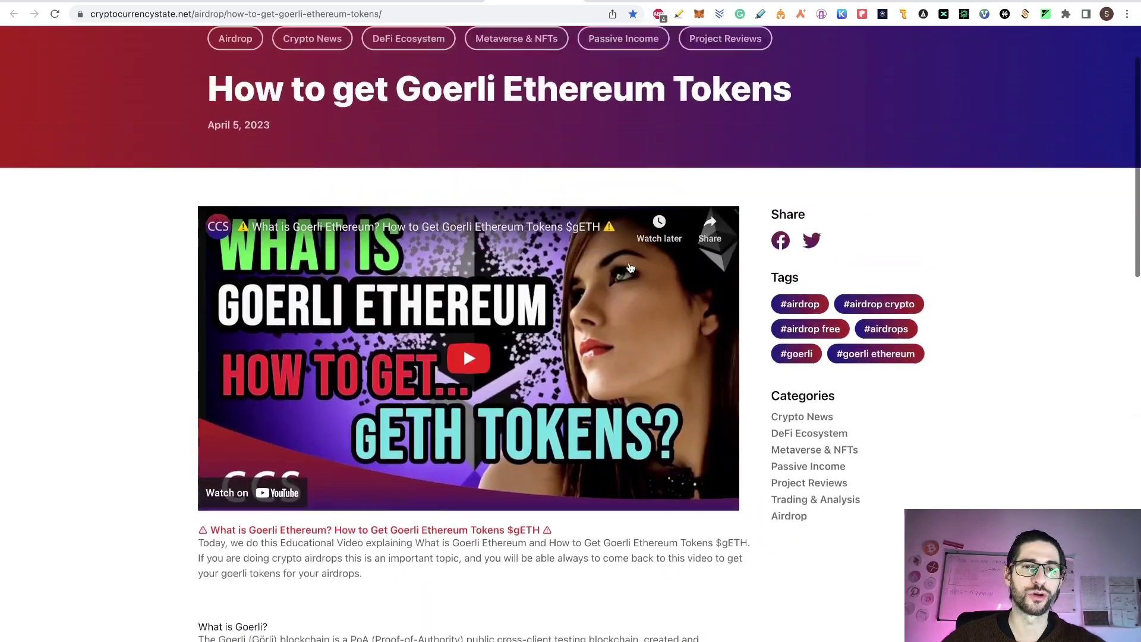
pyautogui.scroll(-1, 497, 229)
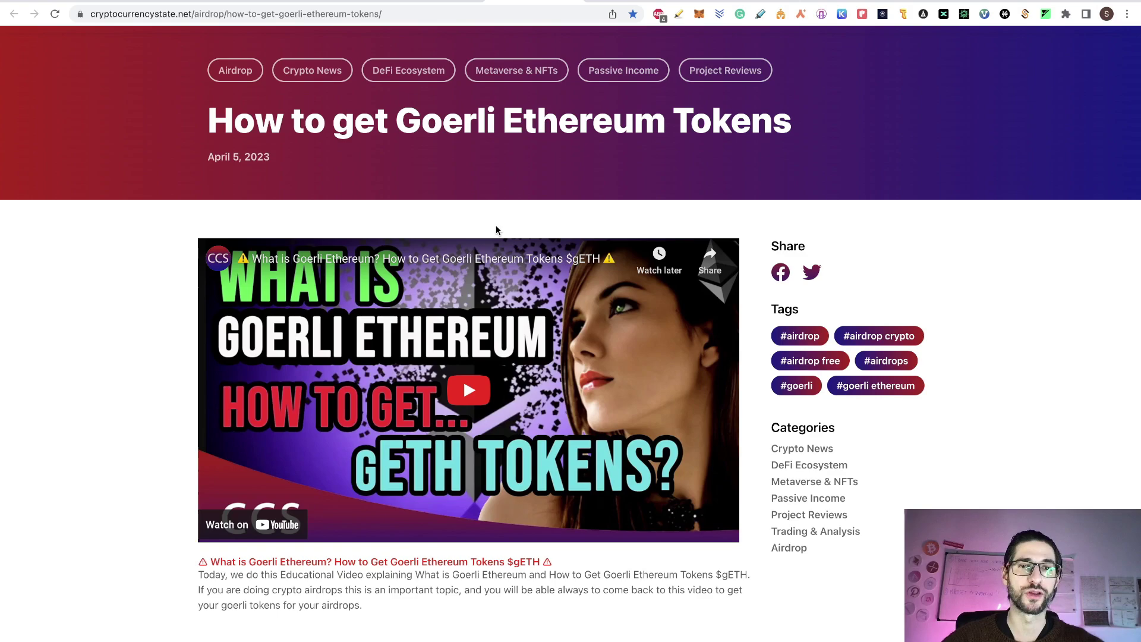
pyautogui.hotkey('ctrl', 'Tab')
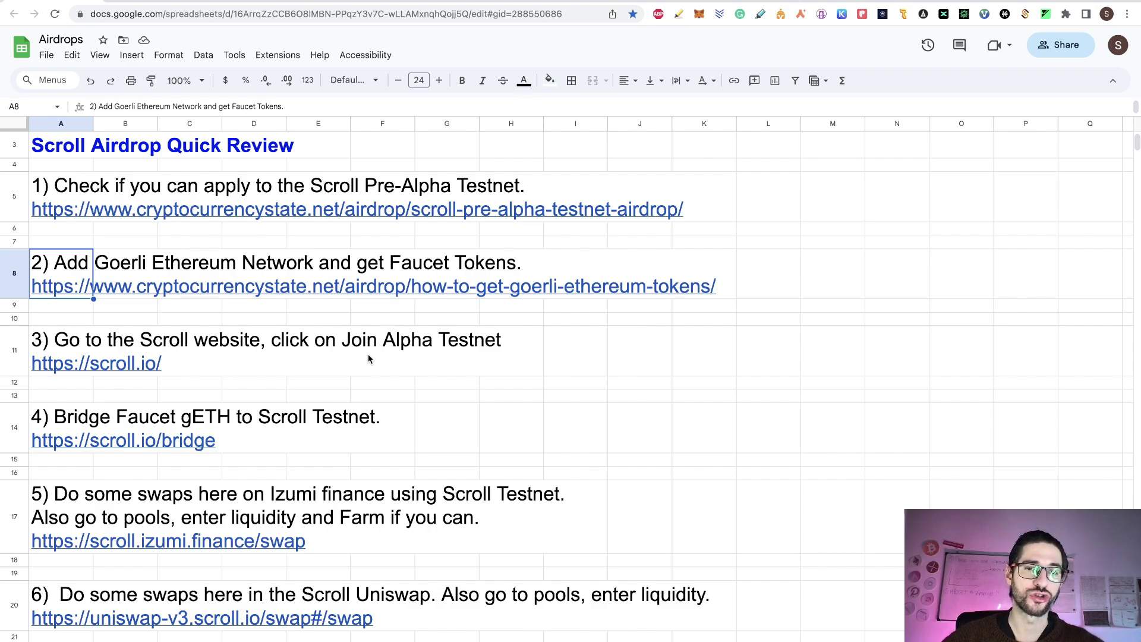
# Open the Scroll Alpha Testnet portal from step 3's scroll.io link and connect MetaMask
pyautogui.click(81, 361)
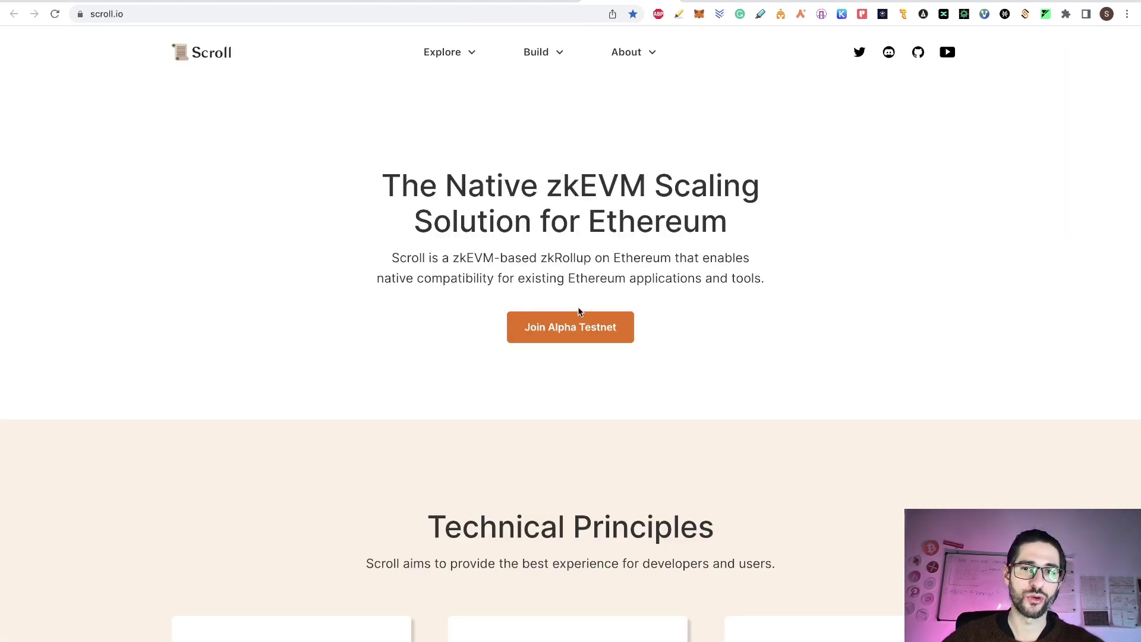
pyautogui.click(583, 325)
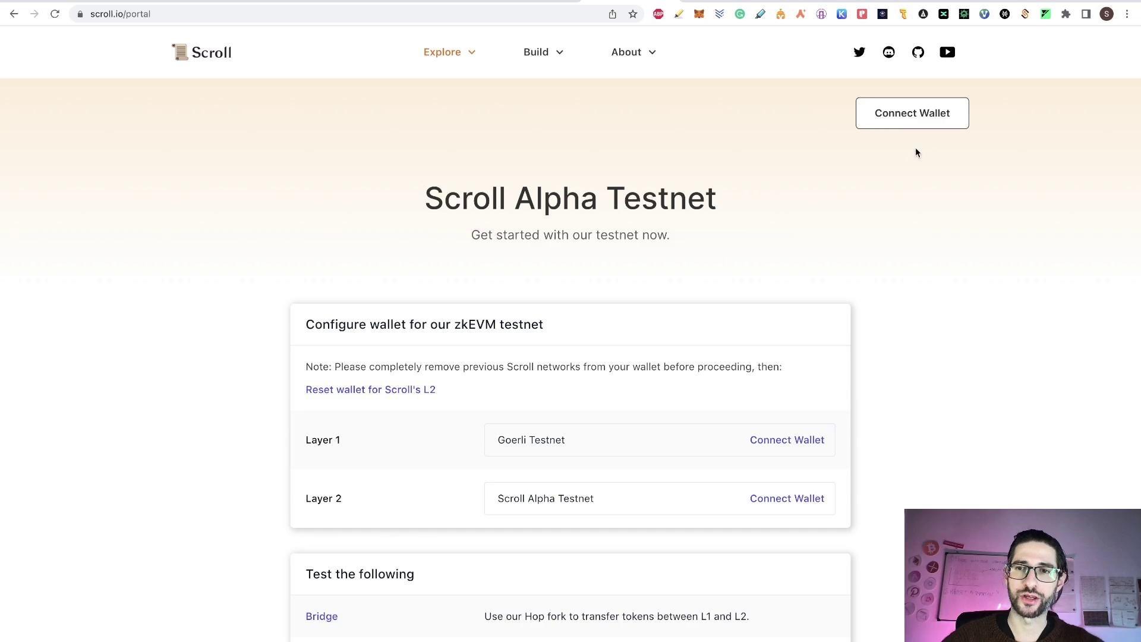
pyautogui.click(933, 113)
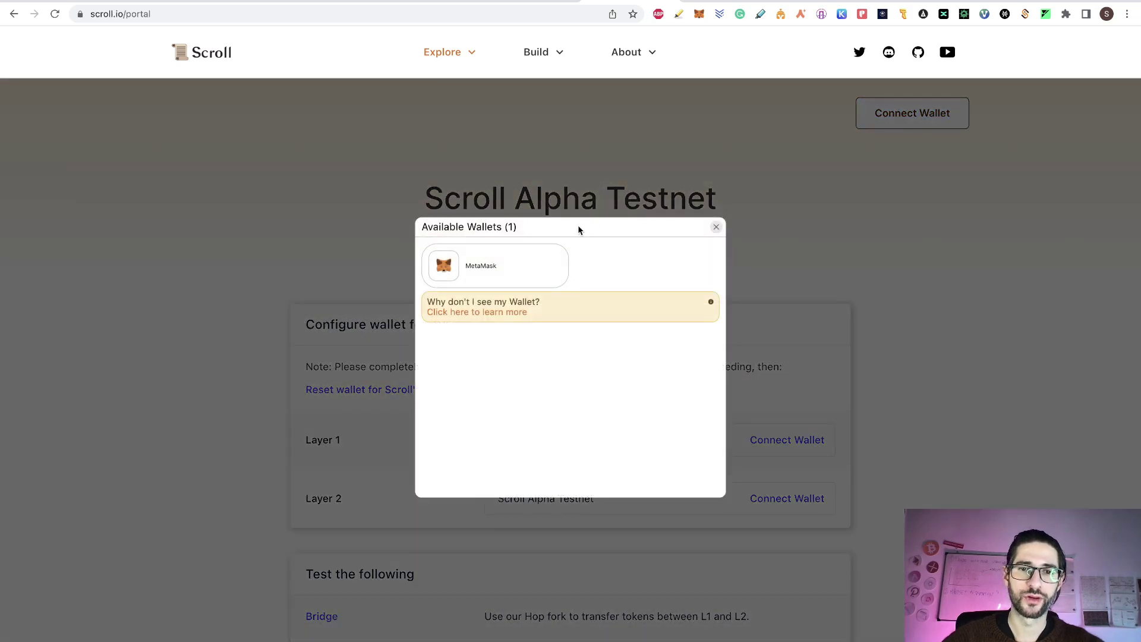
pyautogui.click(507, 273)
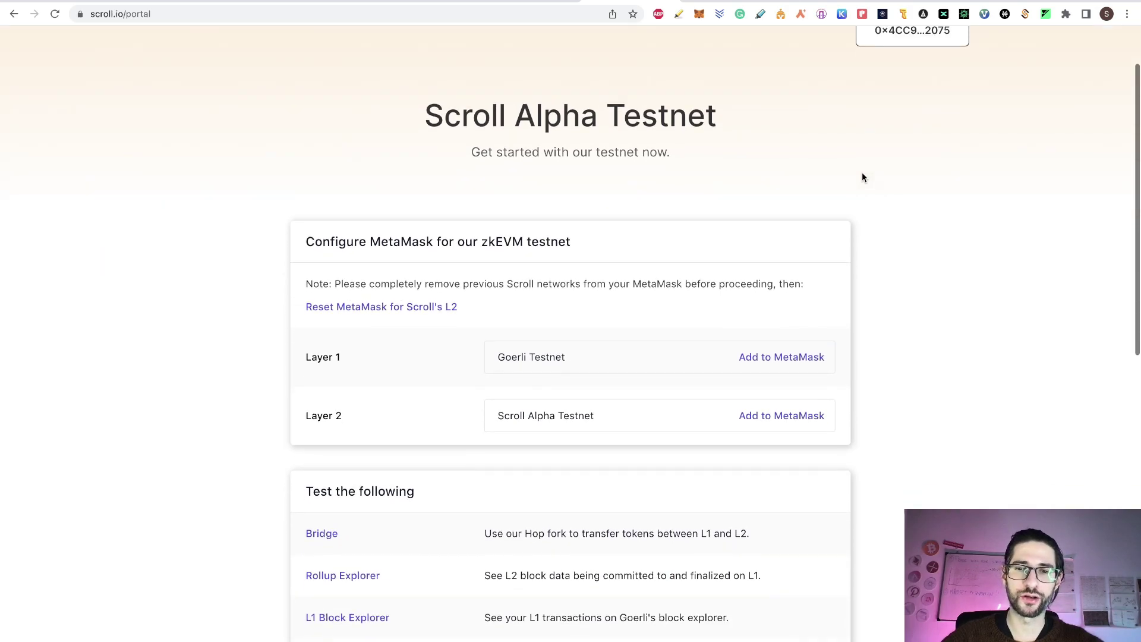
# Add the Goerli and Scroll Alpha Testnet networks to MetaMask and switch the wallet to Scroll Alpha
pyautogui.click(780, 358)
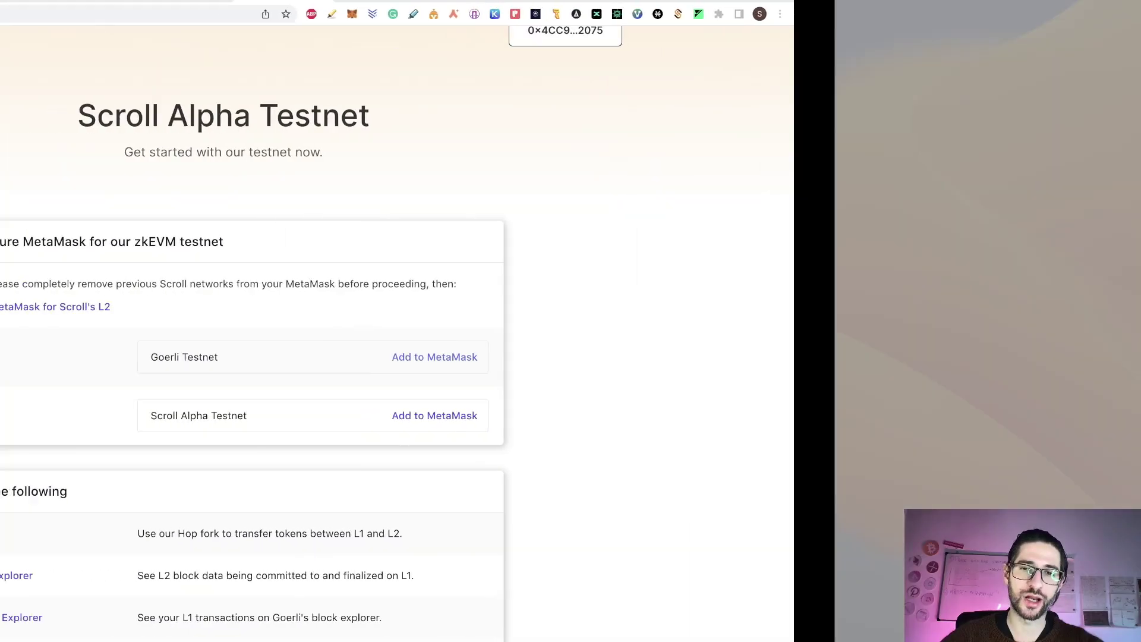
pyautogui.scroll(-1, 914, 392)
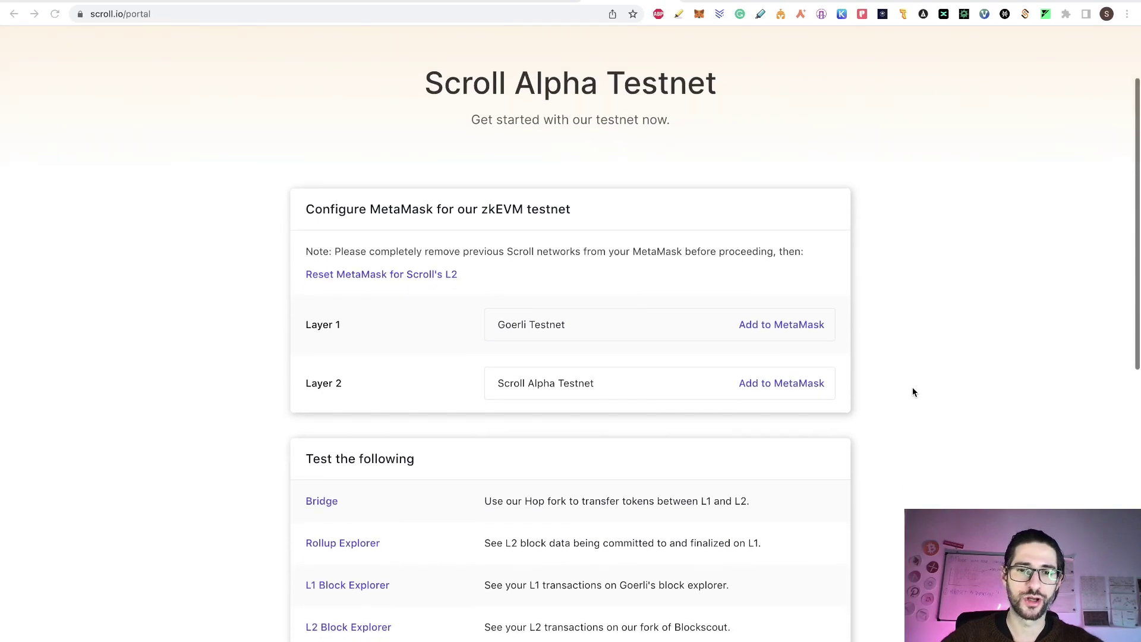
pyautogui.click(790, 389)
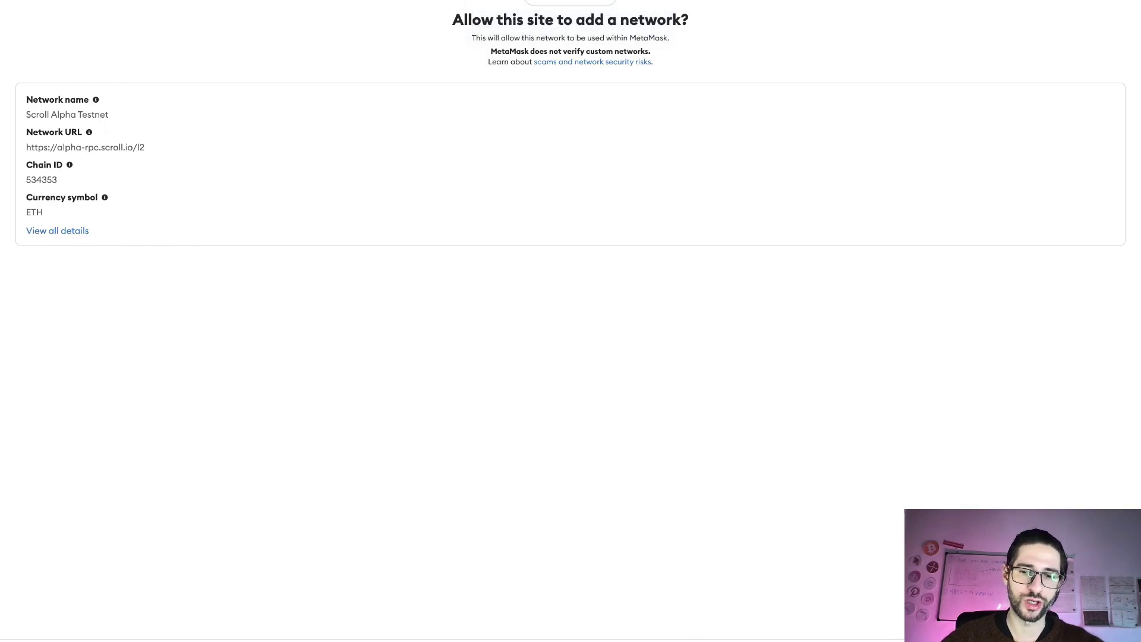
pyautogui.click(947, 636)
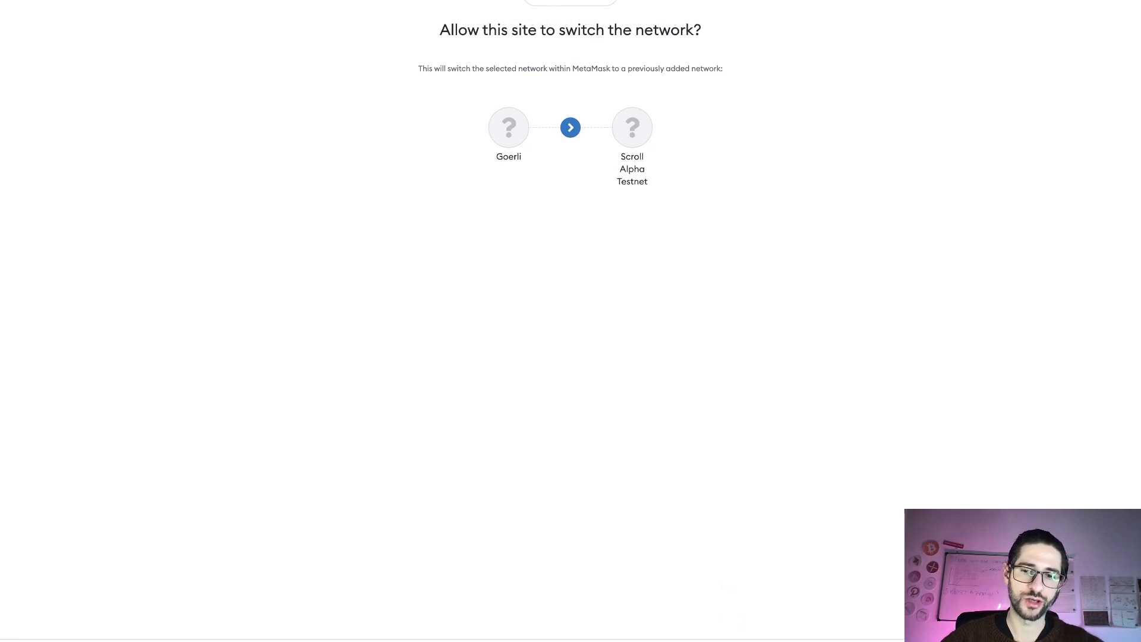
pyautogui.click(741, 628)
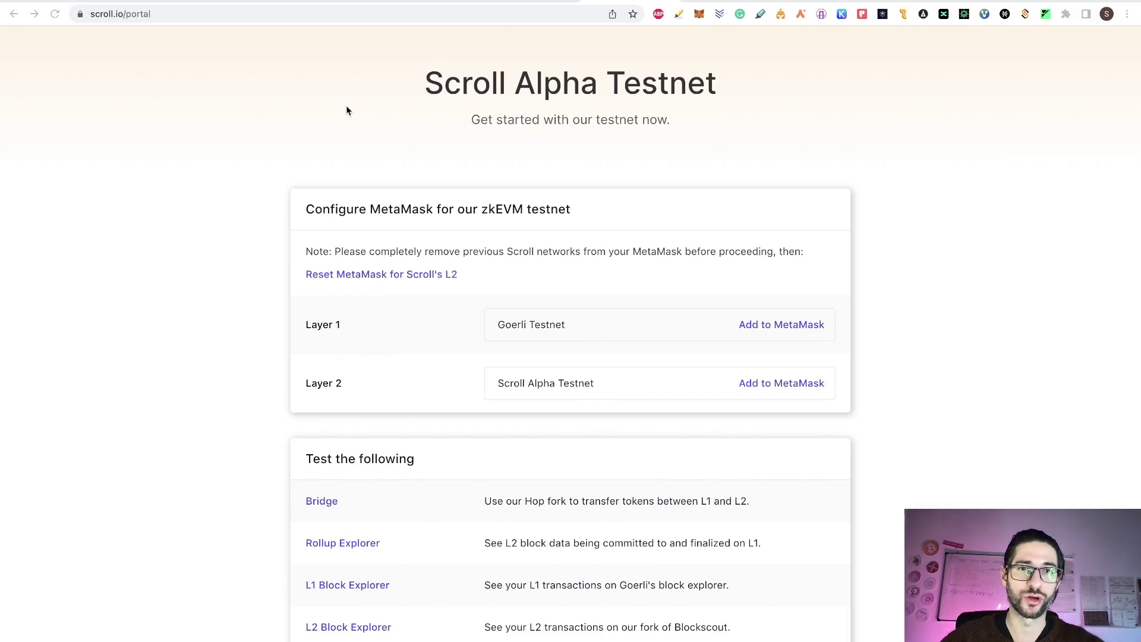
pyautogui.hotkey('ctrl', 'Tab')
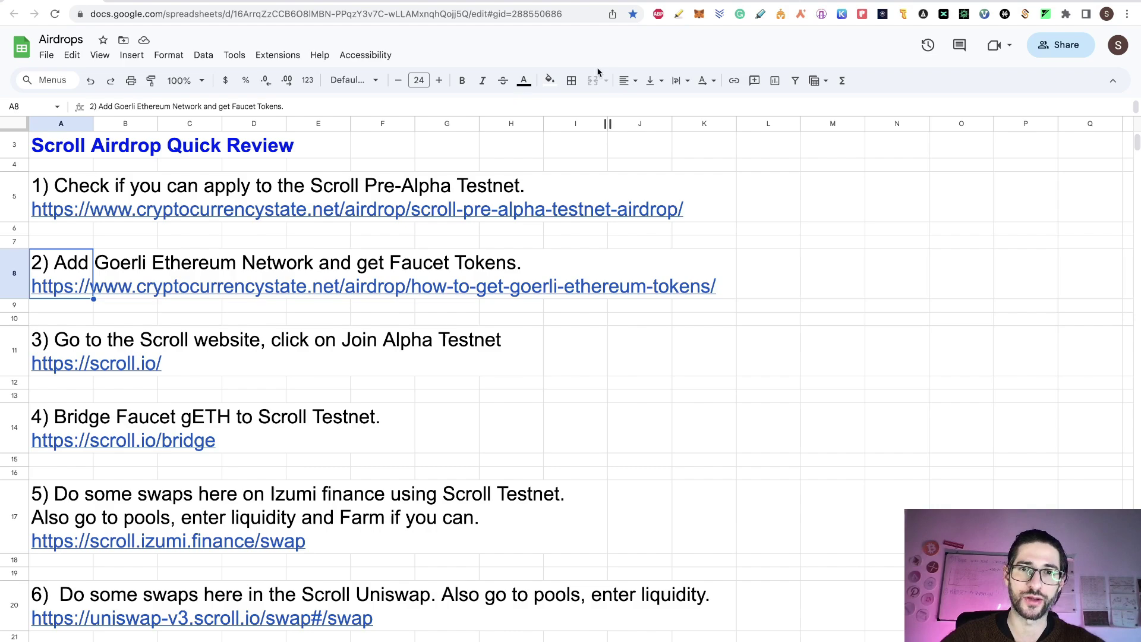
# On the Scroll Bridge page, reverse the direction so ETH goes from Goerli Testnet to Scroll Alpha Testnet
pyautogui.click(573, 6)
pyautogui.moveTo(474, 57)
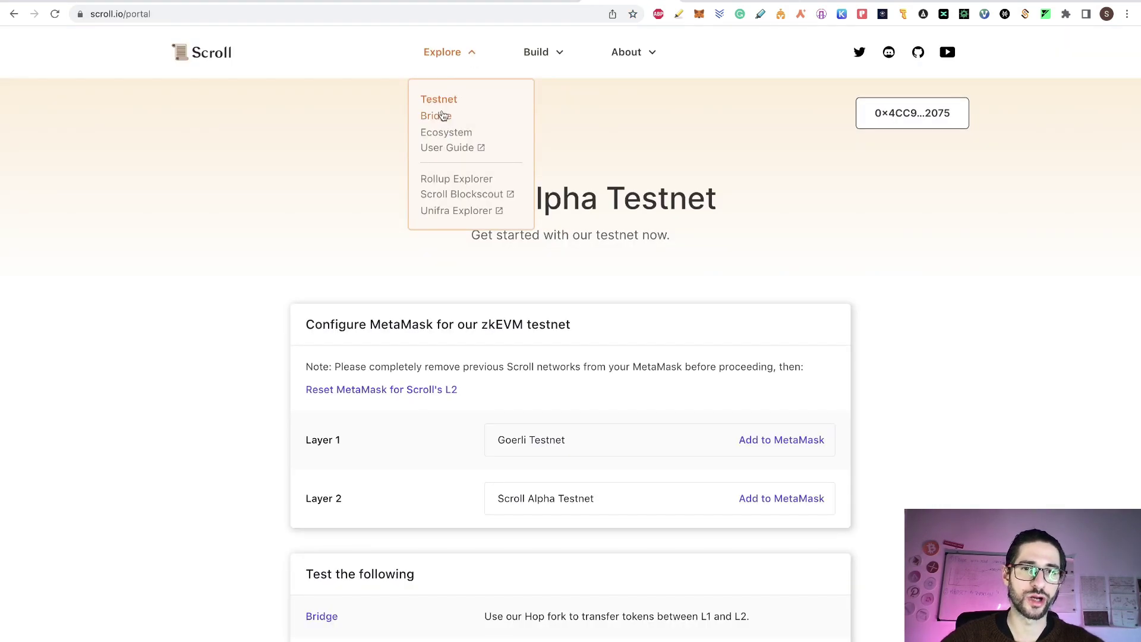
pyautogui.click(53, 5)
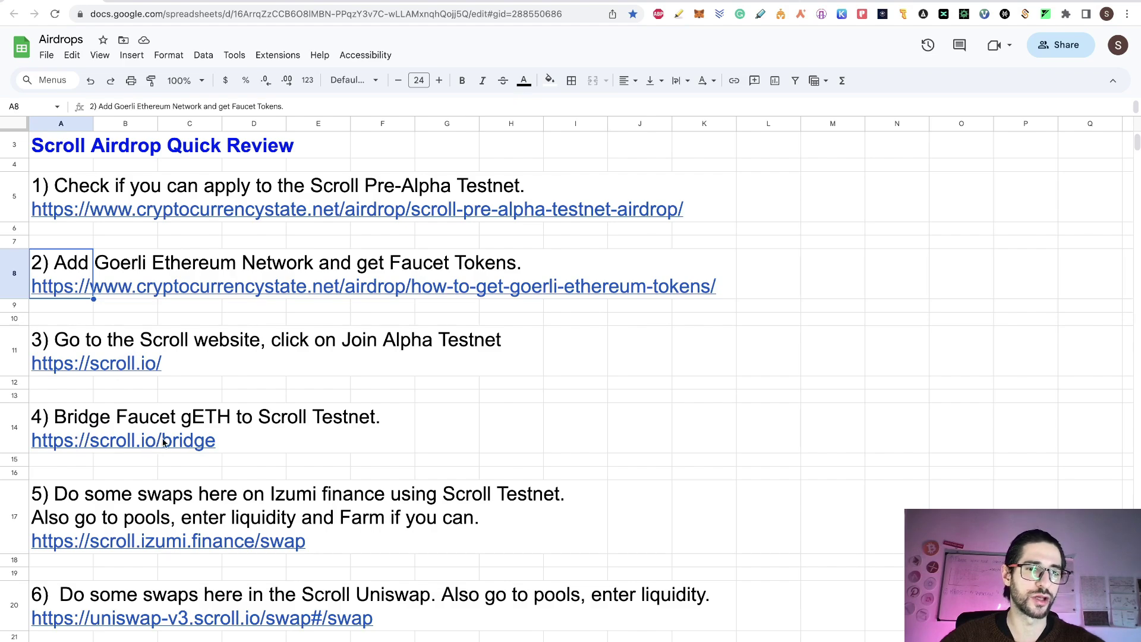
pyautogui.click(630, 2)
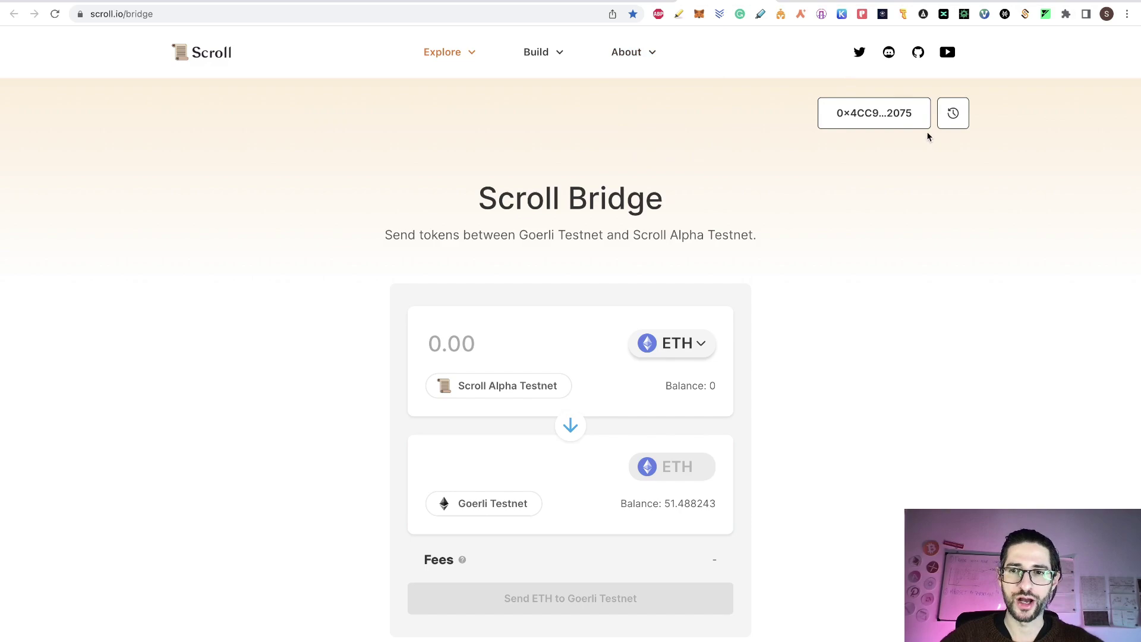
pyautogui.scroll(-2, 656, 262)
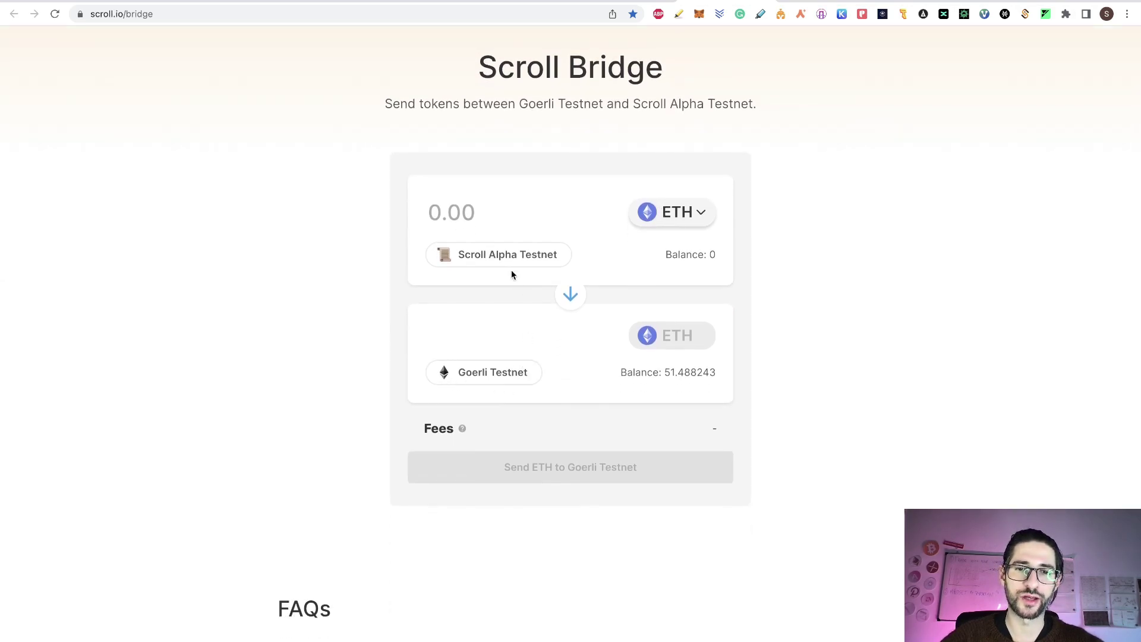
pyautogui.click(563, 297)
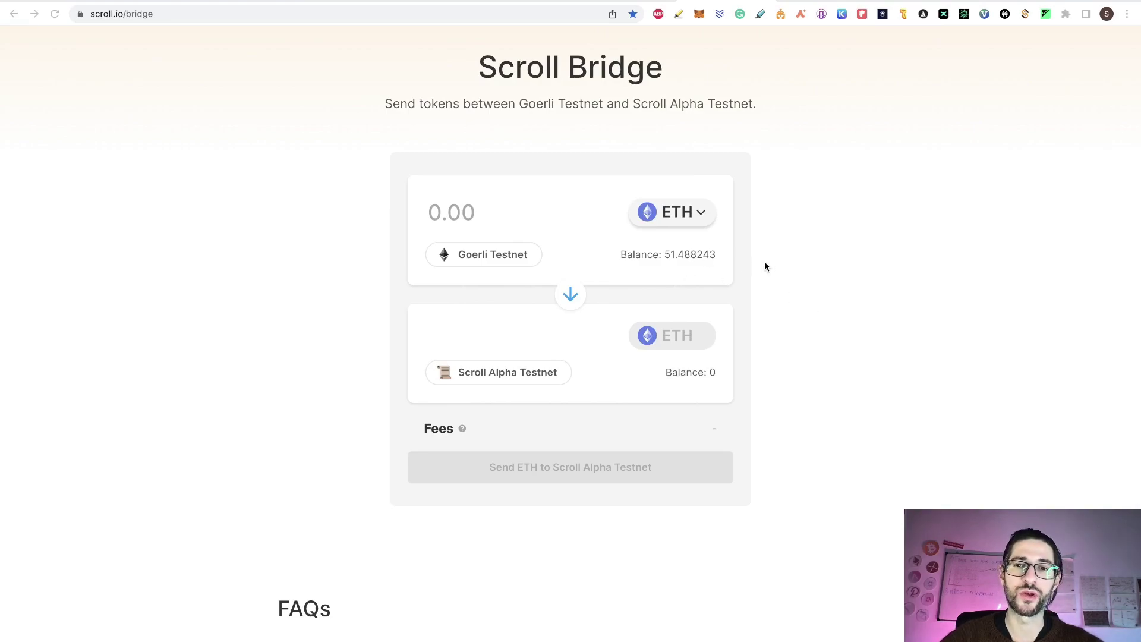
pyautogui.scroll(1, 766, 266)
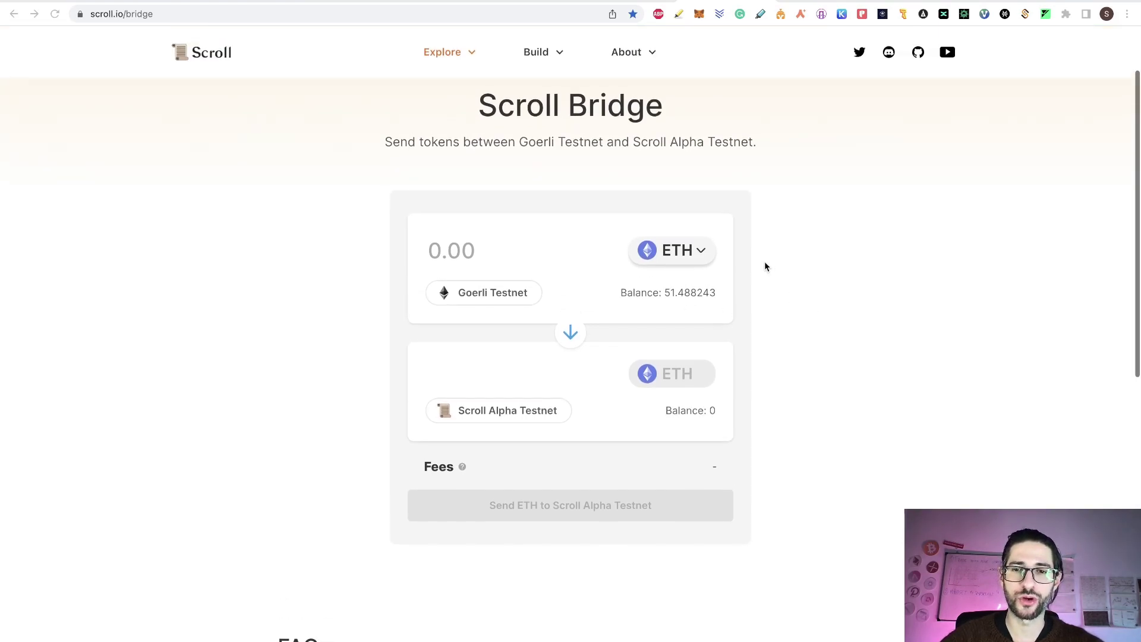
pyautogui.click(505, 4)
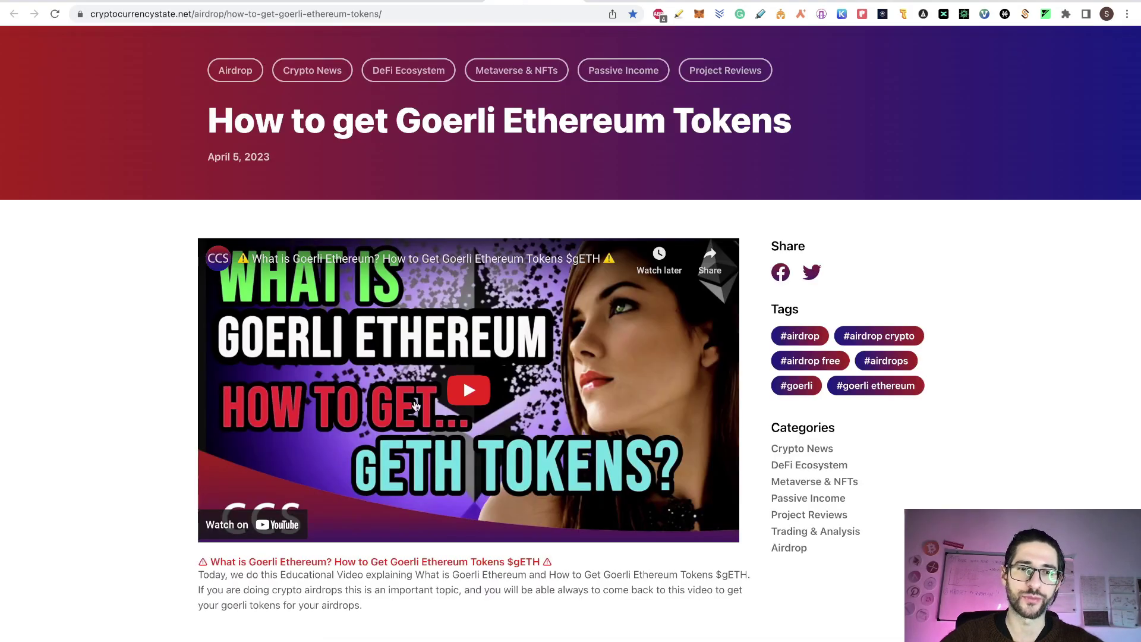
pyautogui.scroll(-1, 508, 381)
pyautogui.scroll(-10, 509, 380)
pyautogui.scroll(6, 508, 382)
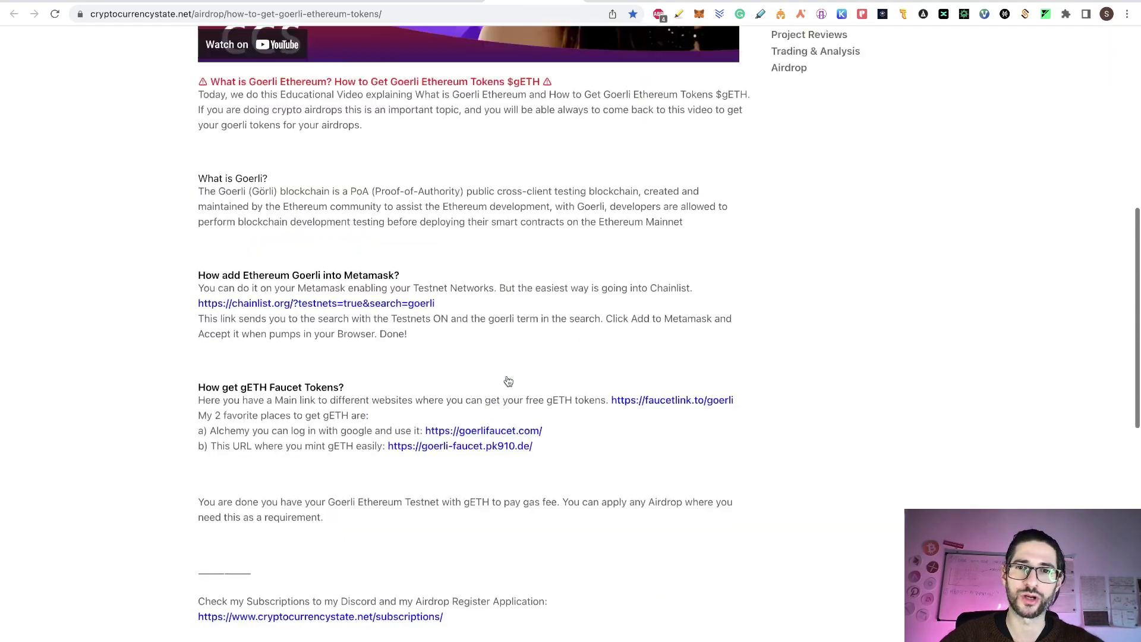
pyautogui.click(631, 3)
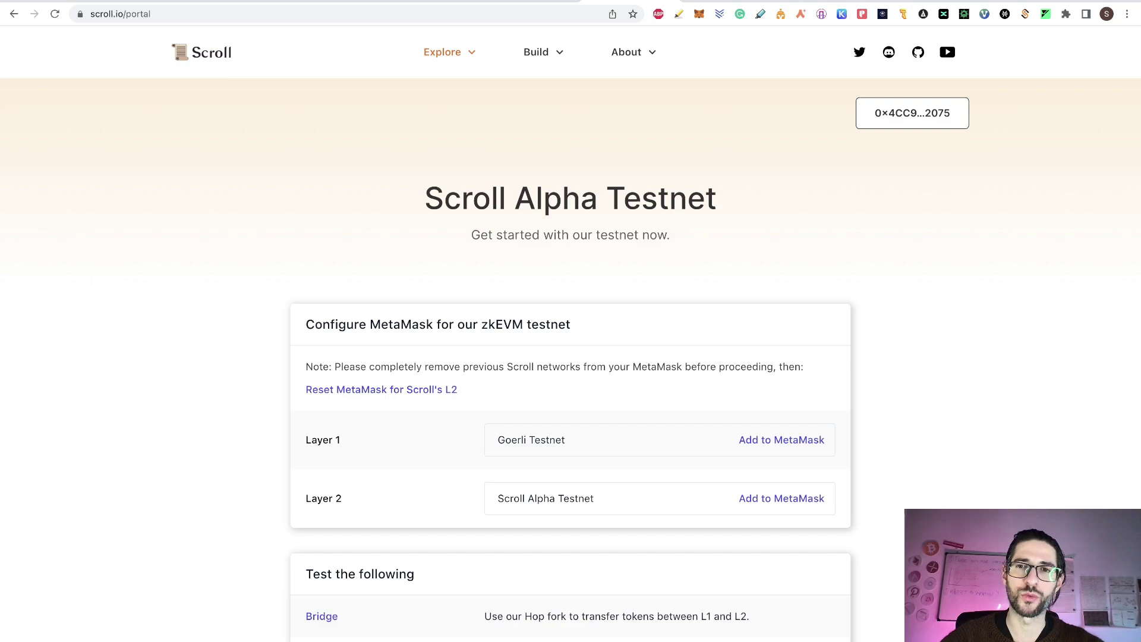
pyautogui.click(737, 3)
pyautogui.hotkey('ctrl', 'Tab')
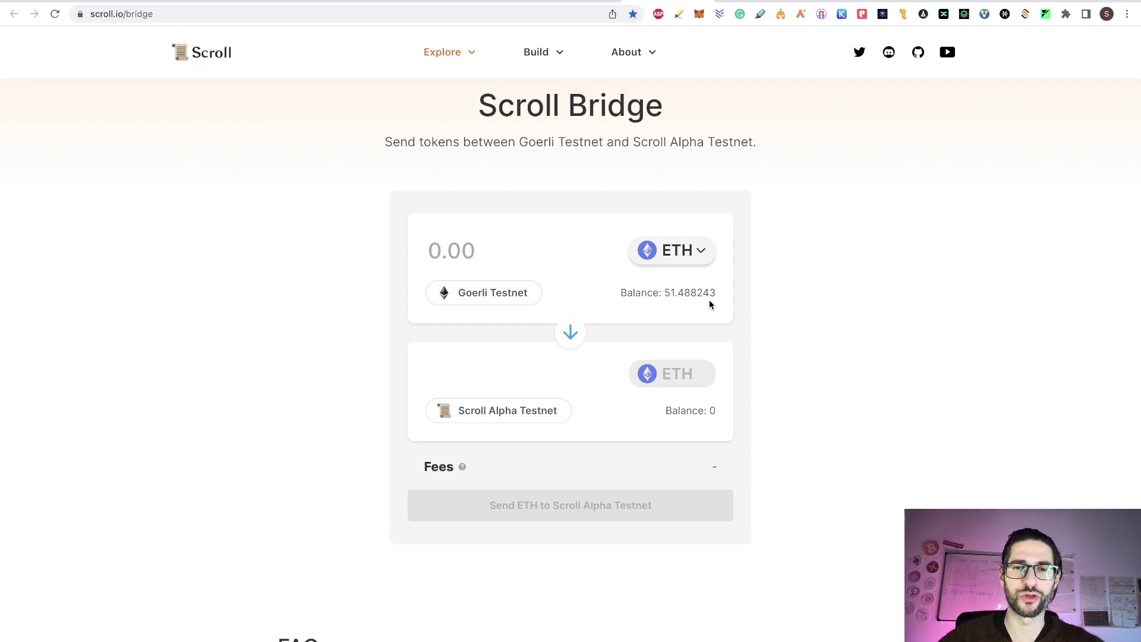
# Bridge 1 GoerliETH to Scroll Alpha Testnet, confirming in MetaMask with an advanced gas fee
pyautogui.click(443, 248)
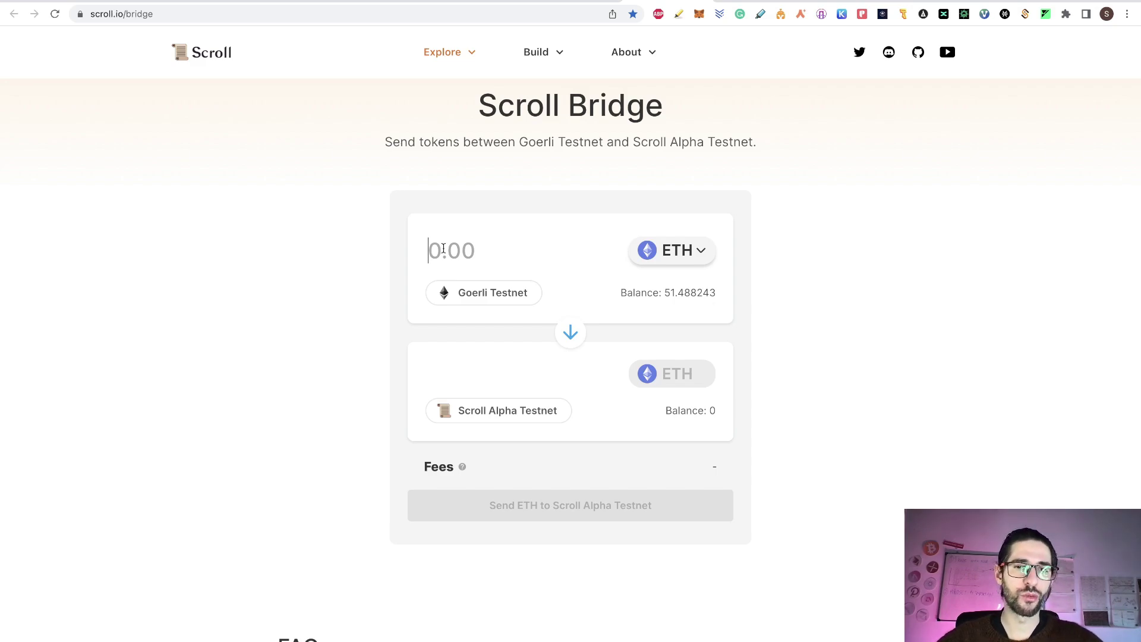
pyautogui.write('1')
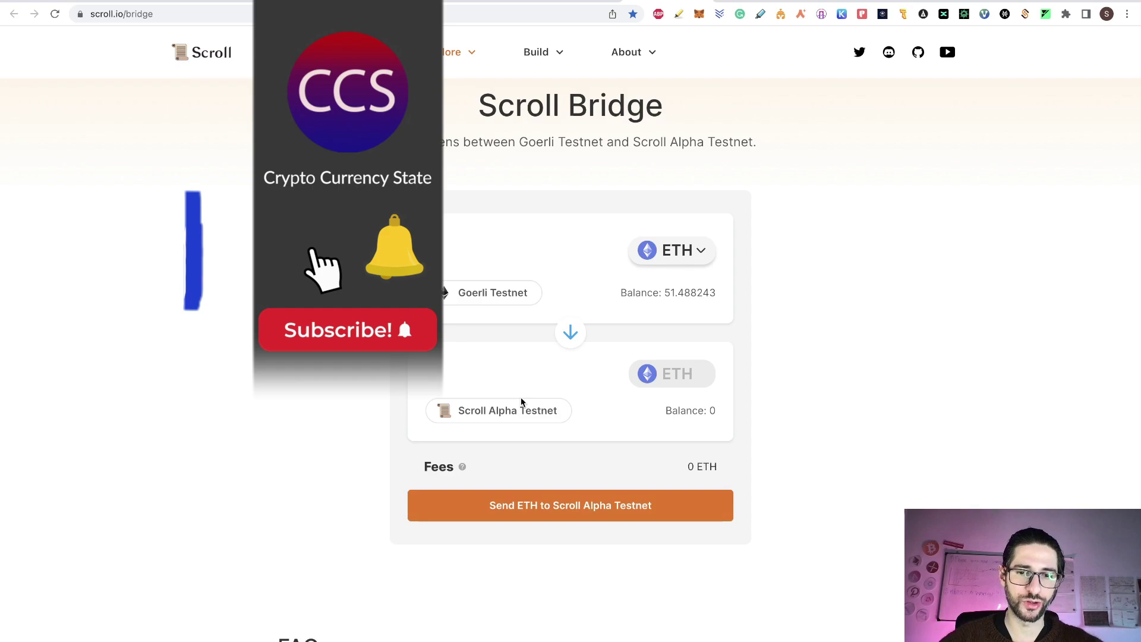
pyautogui.click(593, 514)
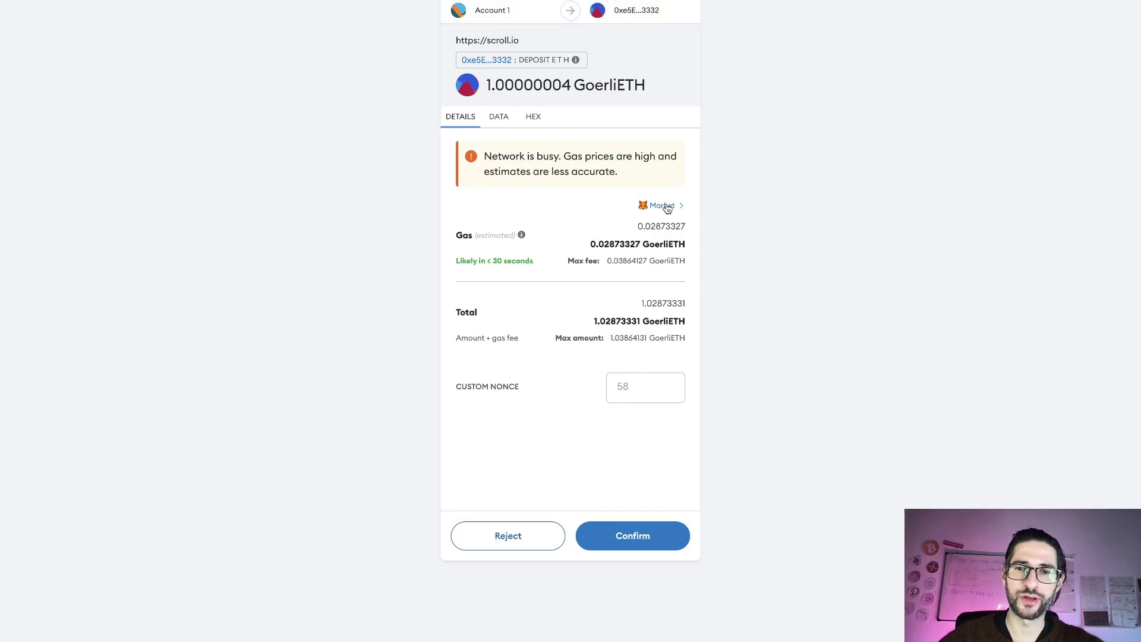
pyautogui.click(667, 208)
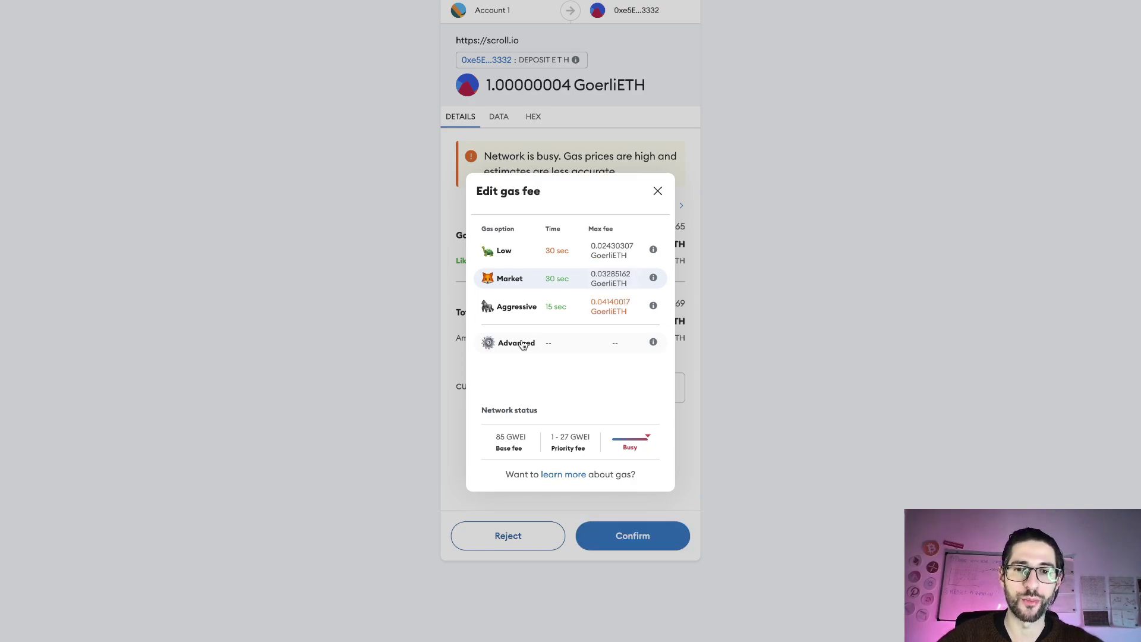
pyautogui.click(522, 344)
pyautogui.click(593, 489)
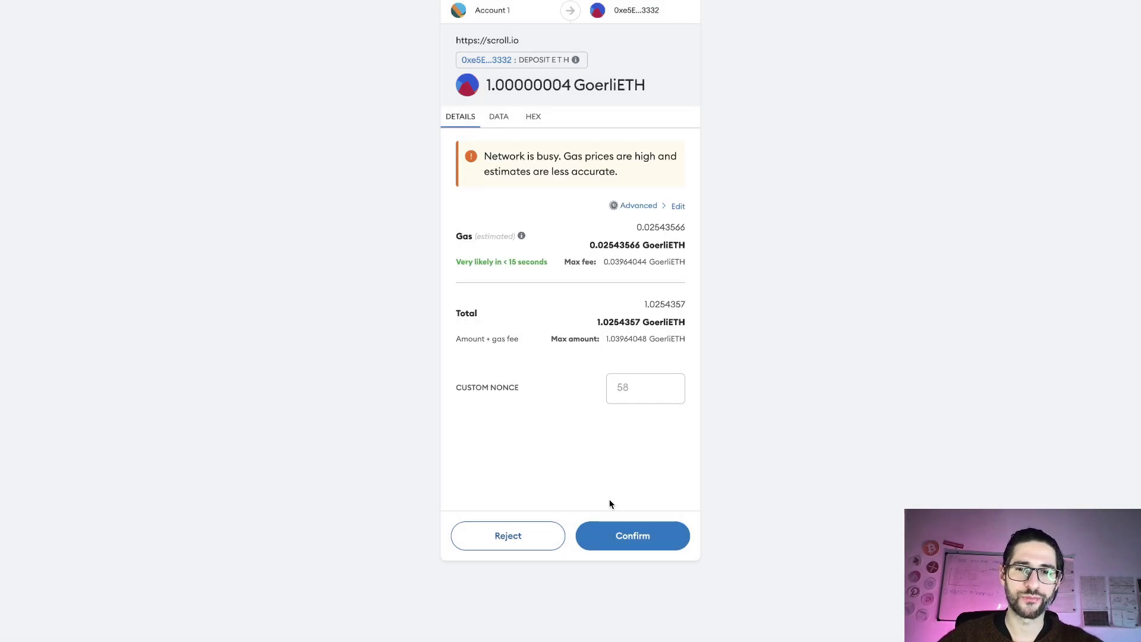
pyautogui.click(634, 537)
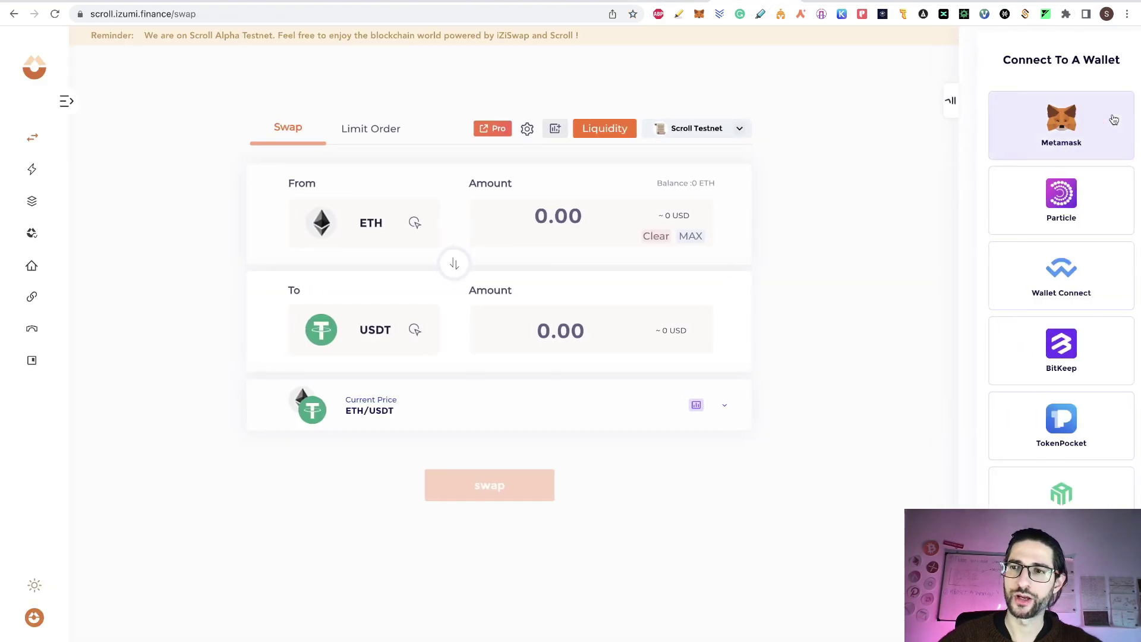
# Connect MetaMask to iZiSwap on Scroll Testnet and try the ETH and USDT swap amount fields
pyautogui.click(991, 143)
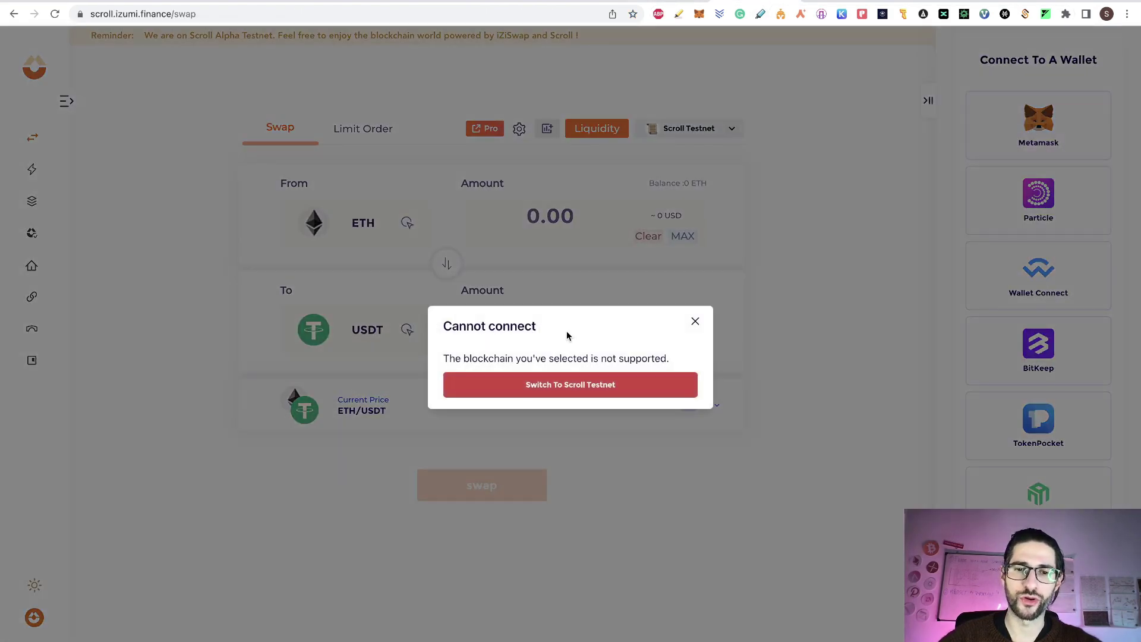
pyautogui.click(614, 389)
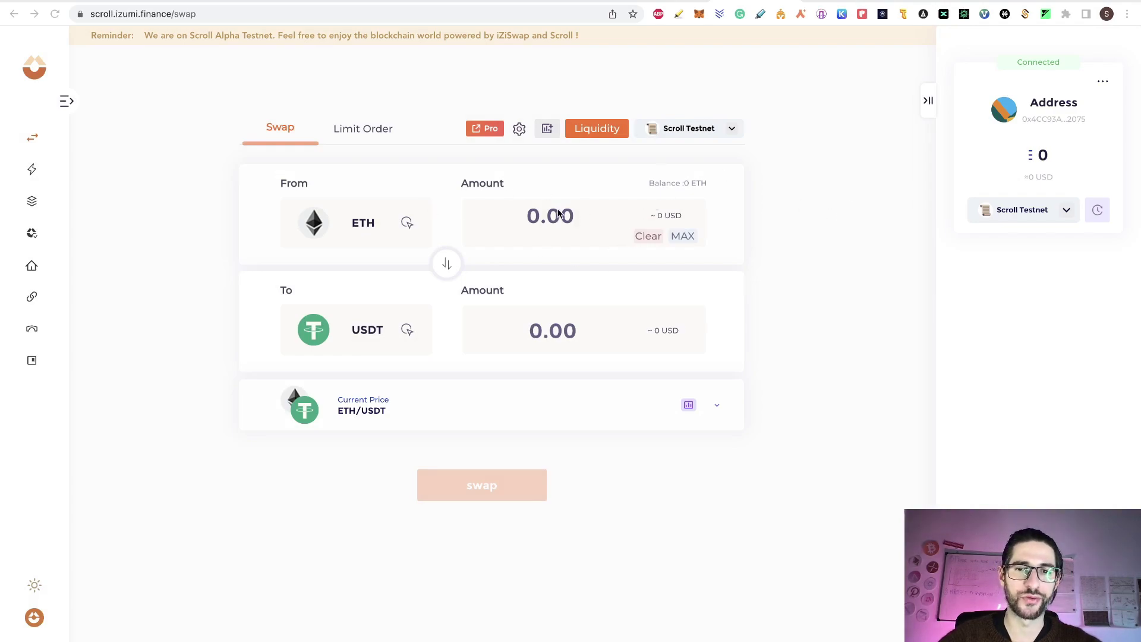
pyautogui.click(574, 220)
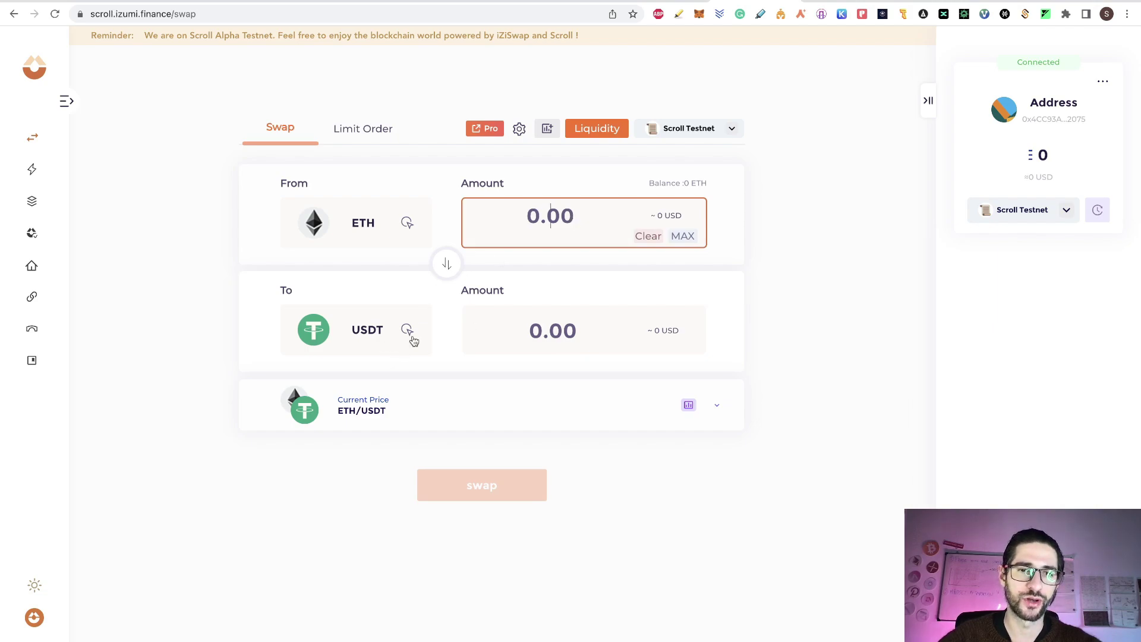
pyautogui.click(584, 328)
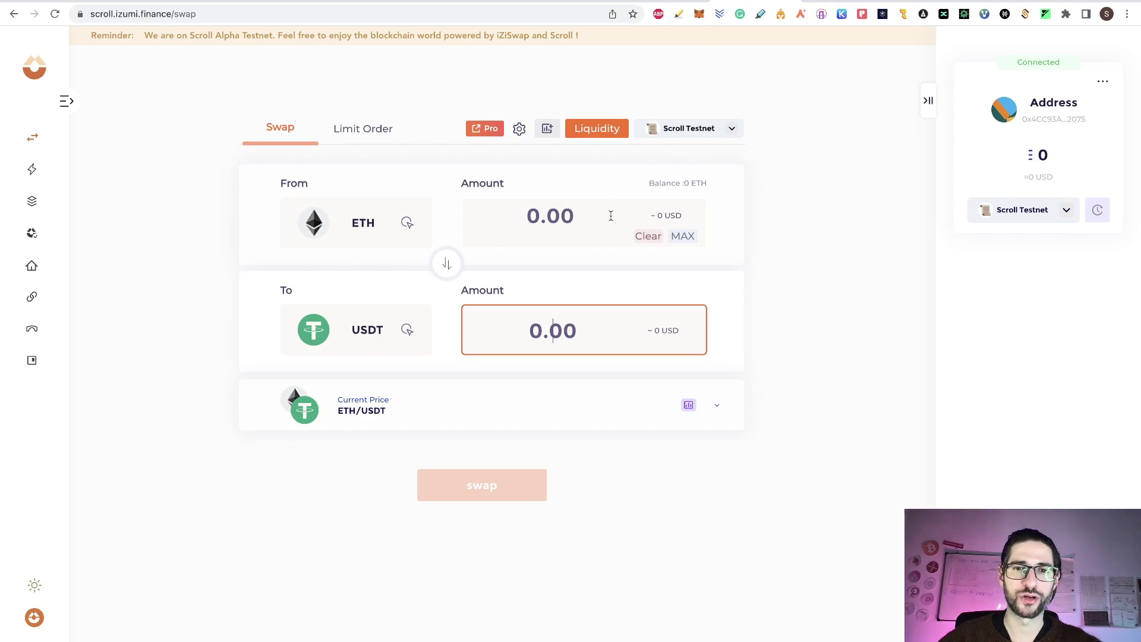
# Expand the sidebar and browse the Pools page, then the Farm's Dynamic Range page
pyautogui.click(66, 101)
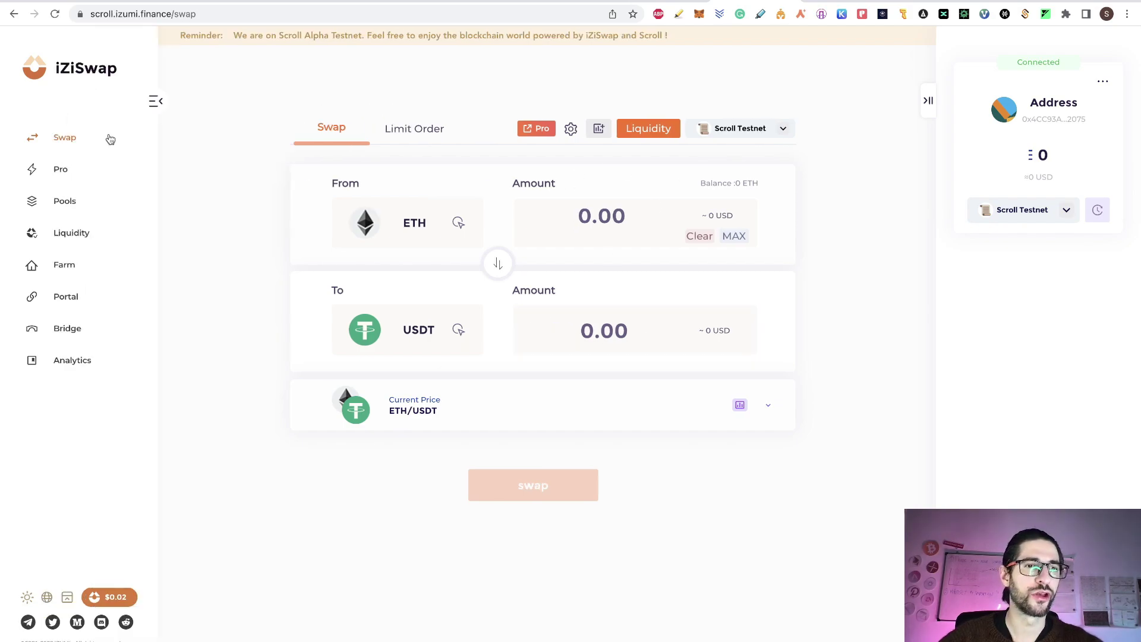
pyautogui.click(65, 202)
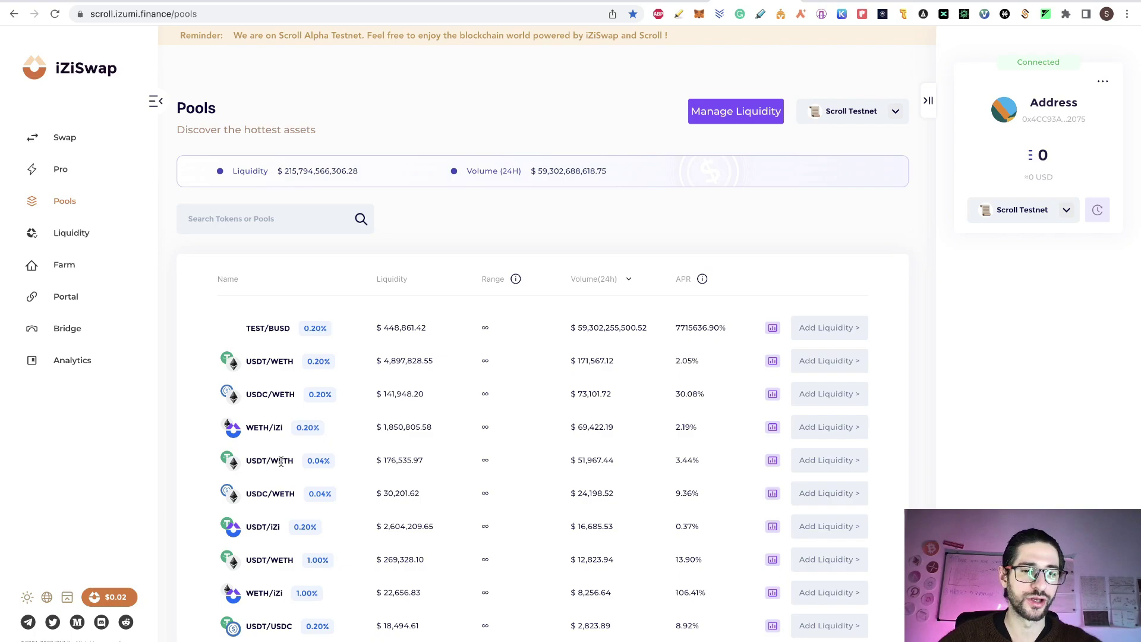
pyautogui.click(75, 267)
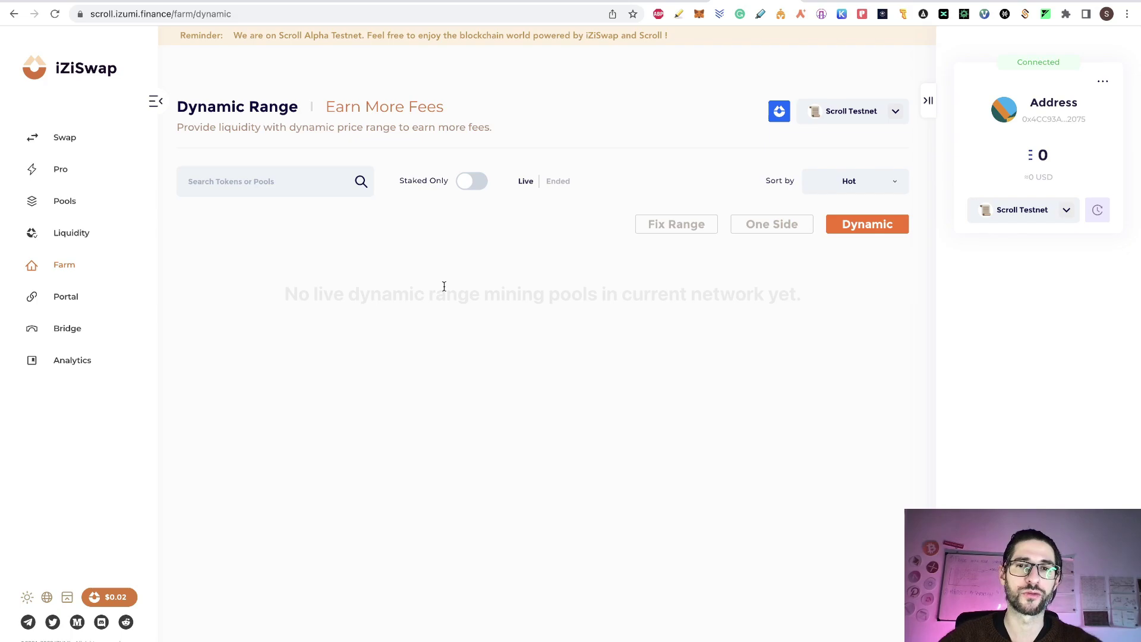
# Open step 6's Scroll Uniswap Add Liquidity link from cell A20 of the Airdrops sheet
pyautogui.hotkey('ctrl', 'Tab')
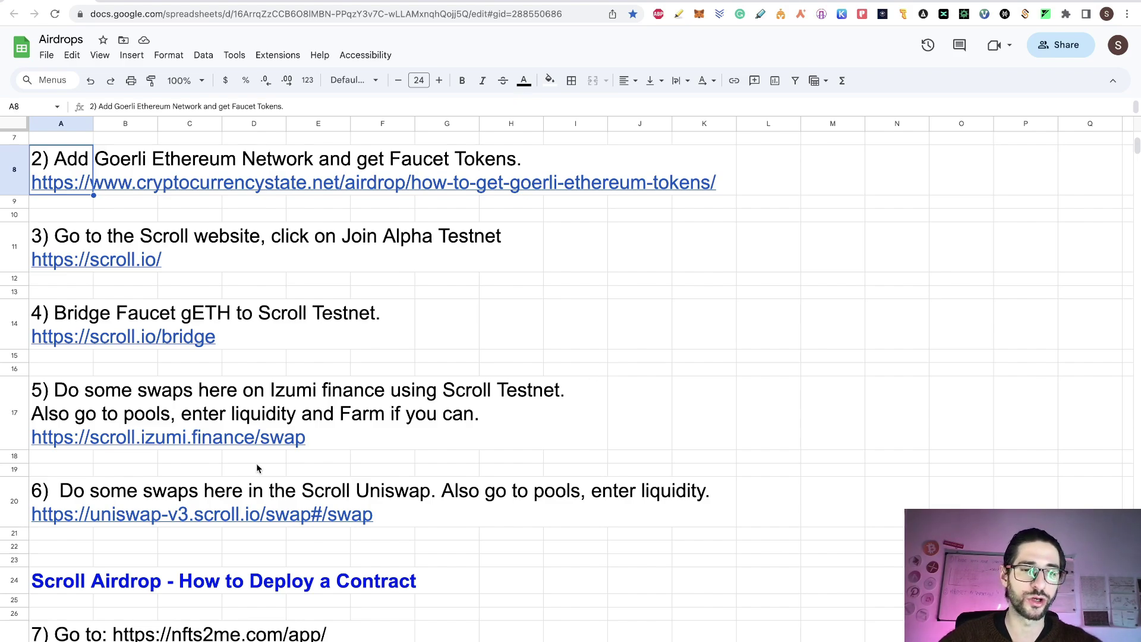
pyautogui.click(63, 518)
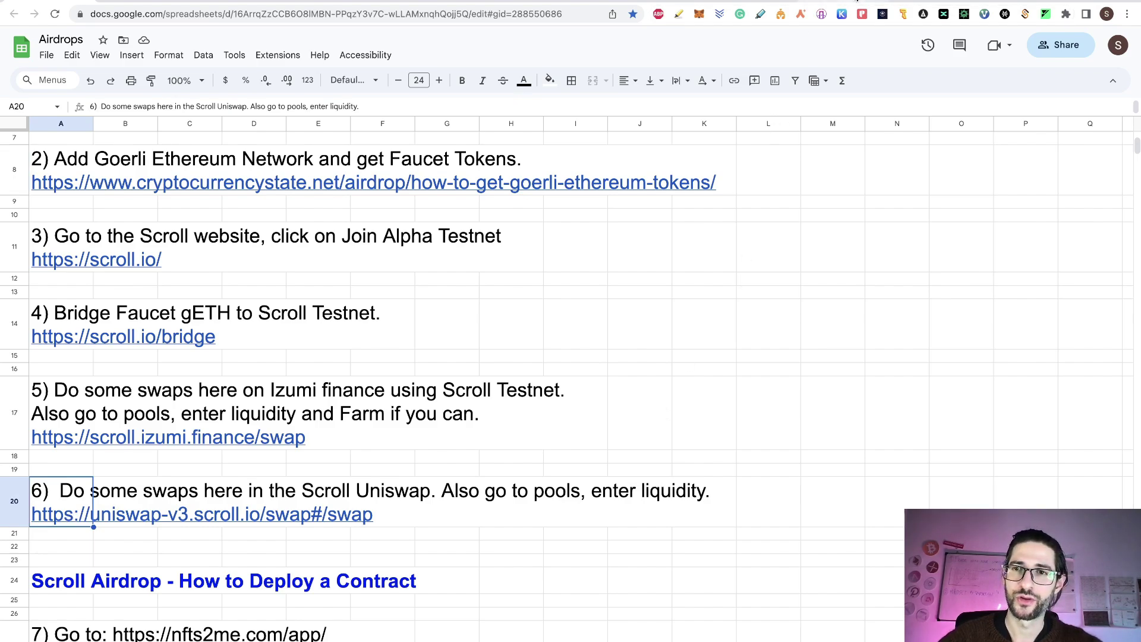
pyautogui.hotkey('ctrl', 'Tab')
# Connect MetaMask to Uniswap and check that the Scroll Alpha network is active
pyautogui.click(1067, 50)
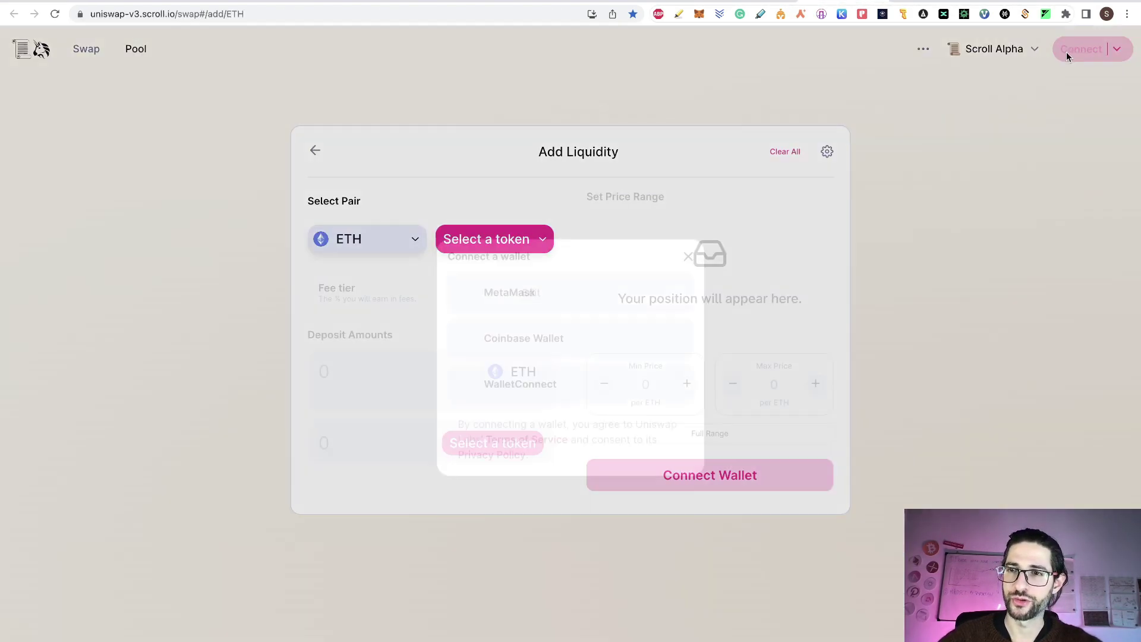
pyautogui.click(639, 307)
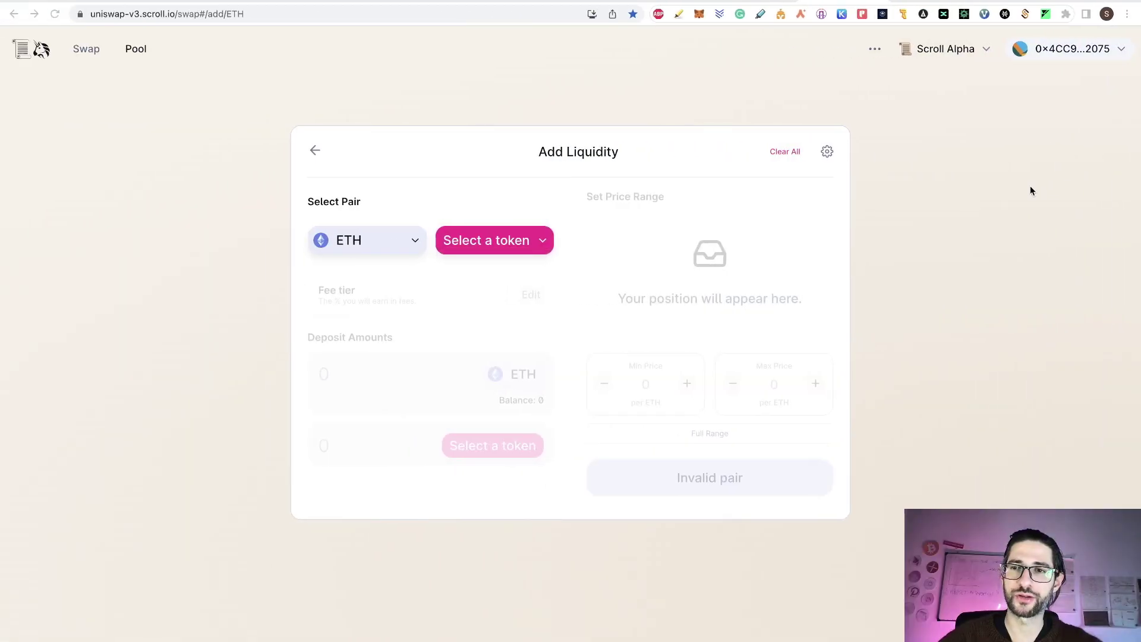
pyautogui.click(986, 51)
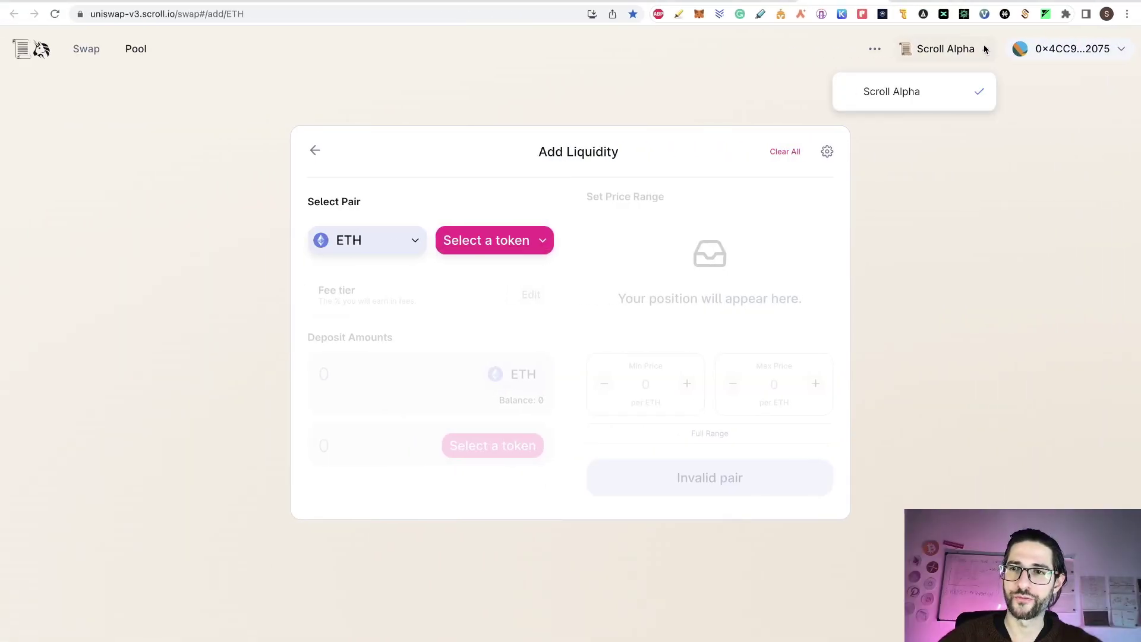
pyautogui.click(922, 155)
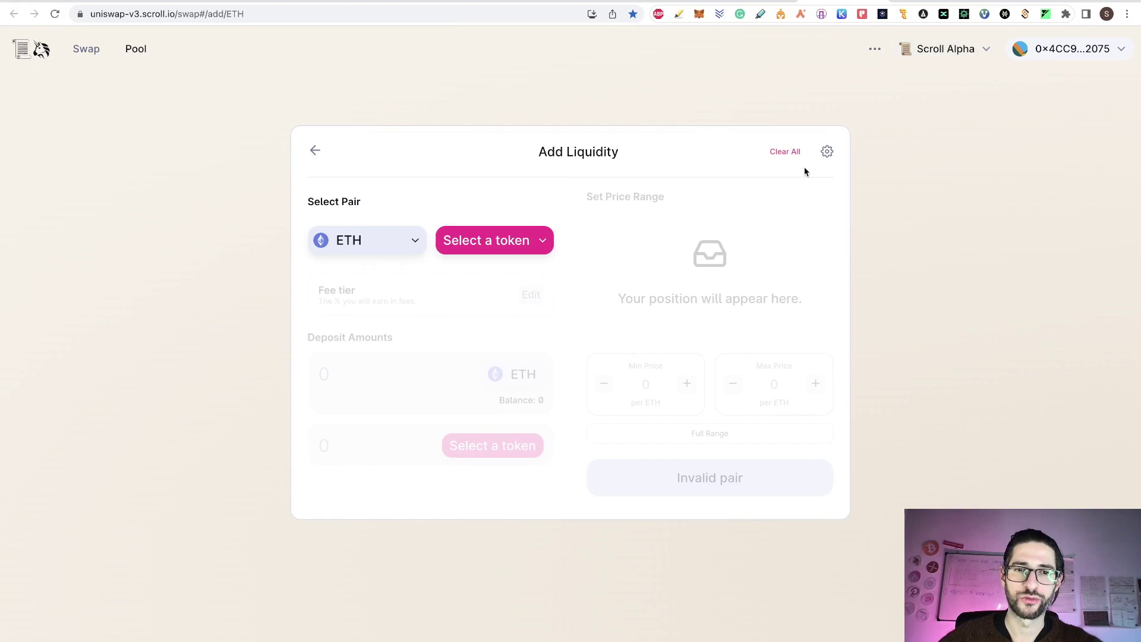
pyautogui.click(512, 240)
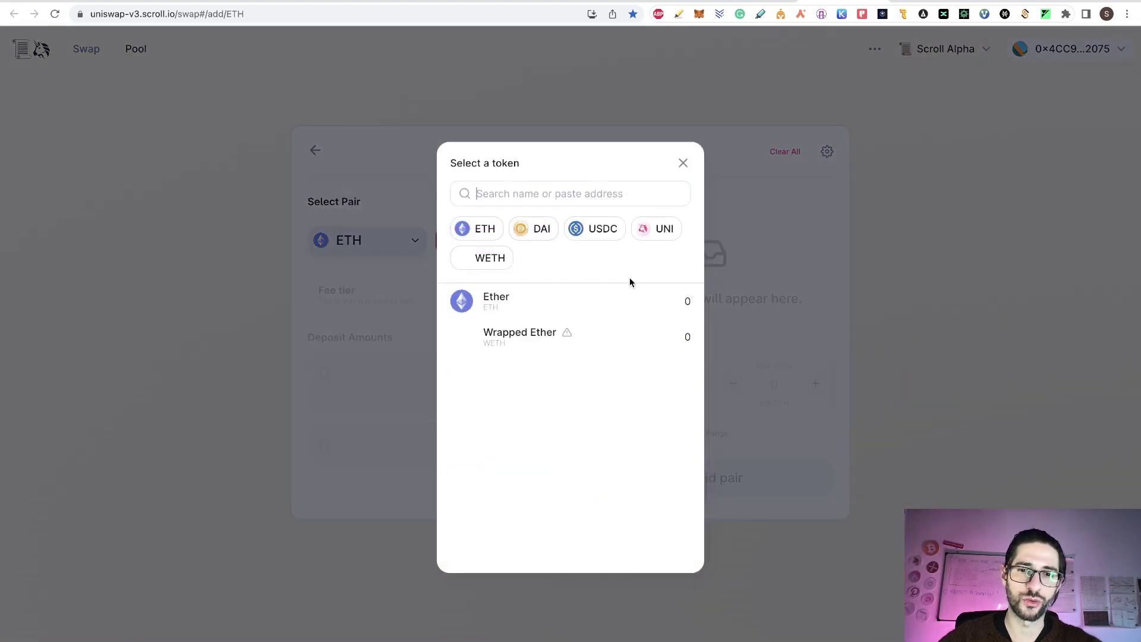
pyautogui.click(866, 329)
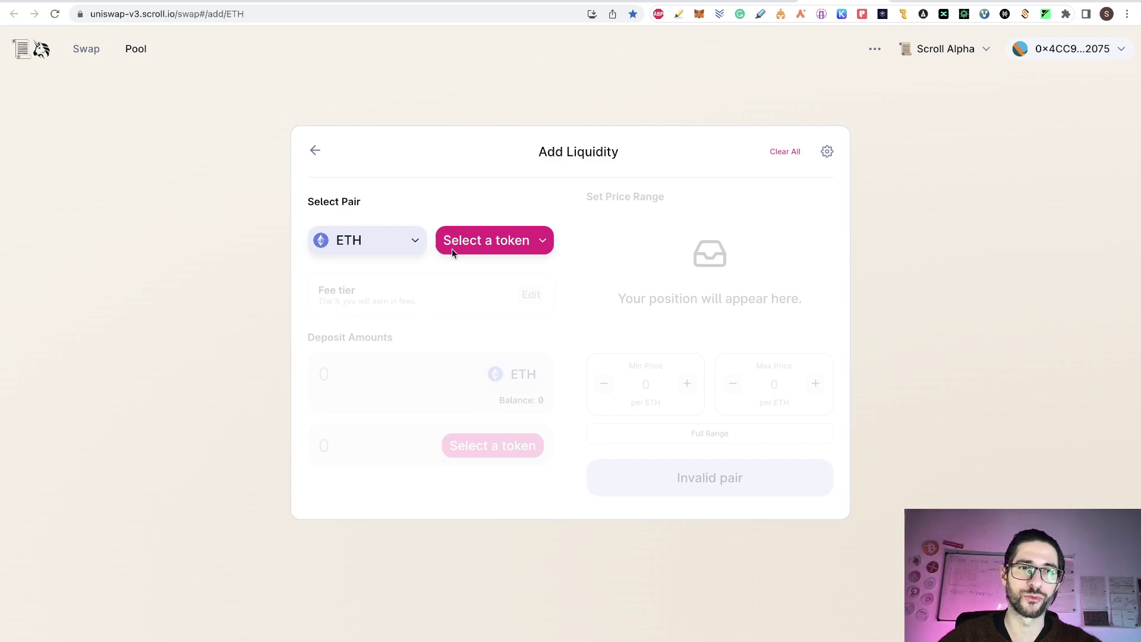
# Look over the Pool and New Position pages, ending on the Swap page
pyautogui.click(136, 50)
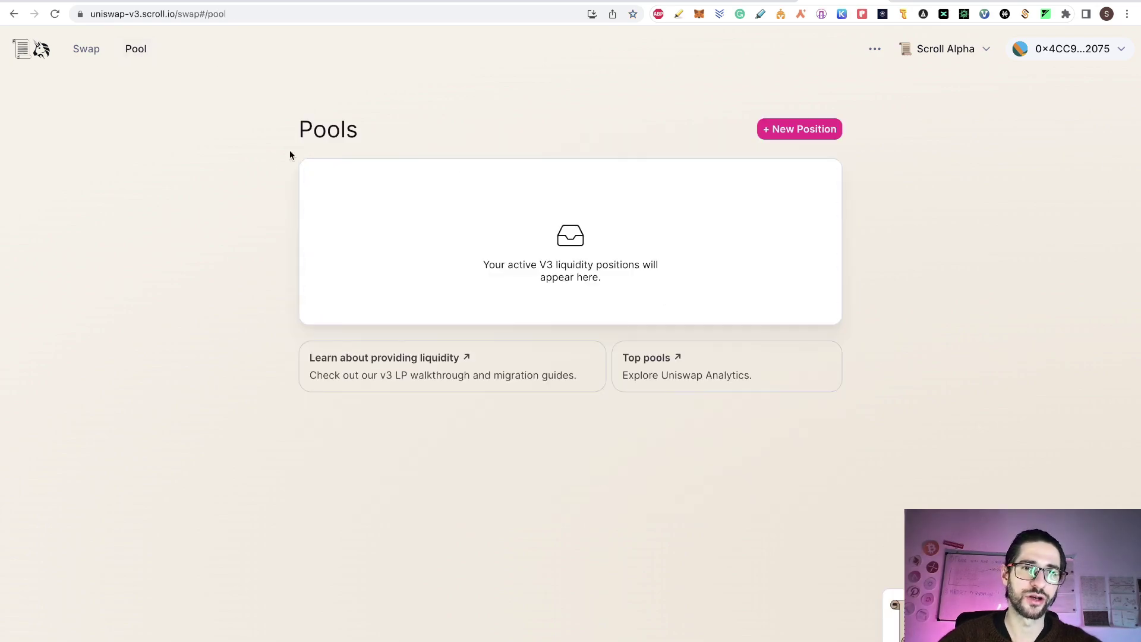
pyautogui.click(806, 130)
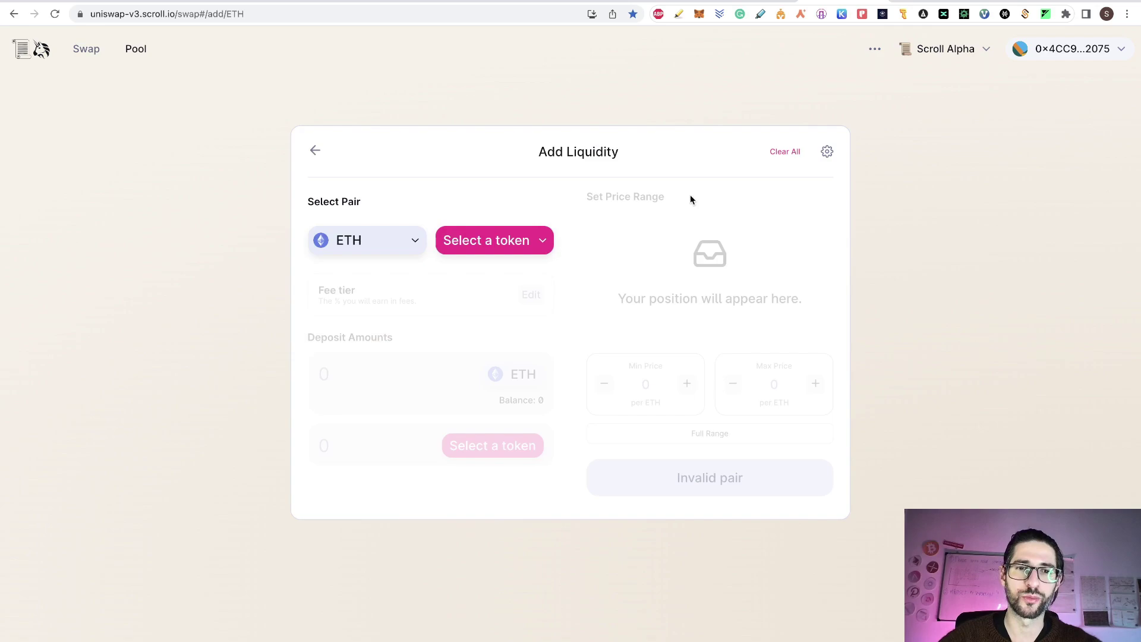
pyautogui.click(86, 50)
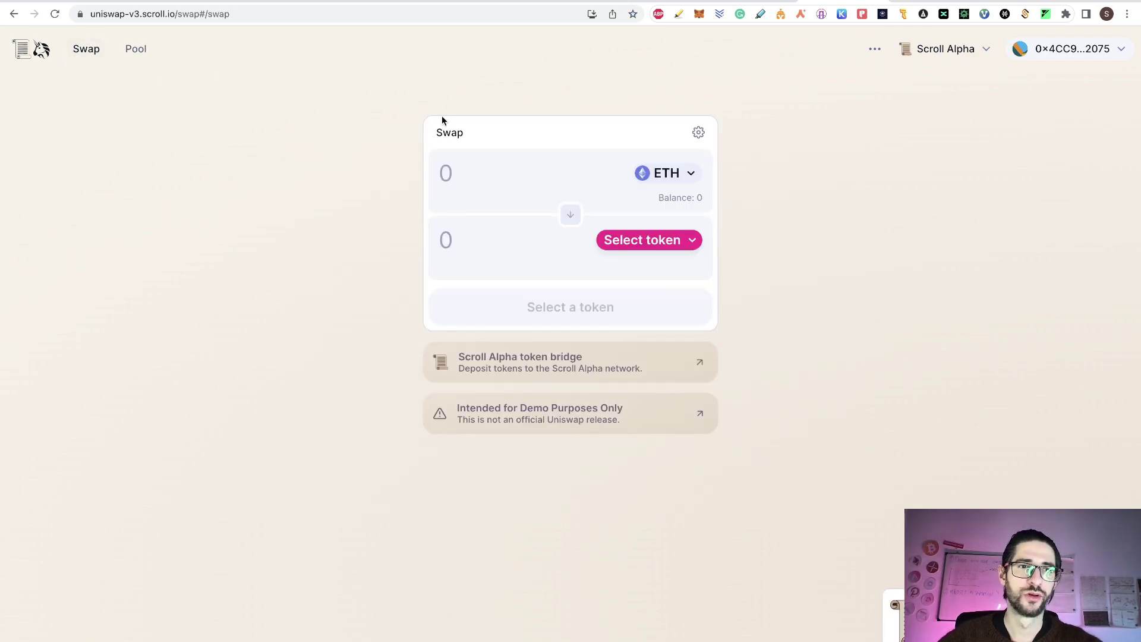
# Read through steps 1–8 of the Airdrops guide sheet, then return to the nfts2me.com/app tab
pyautogui.hotkey('ctrl', 'Tab')
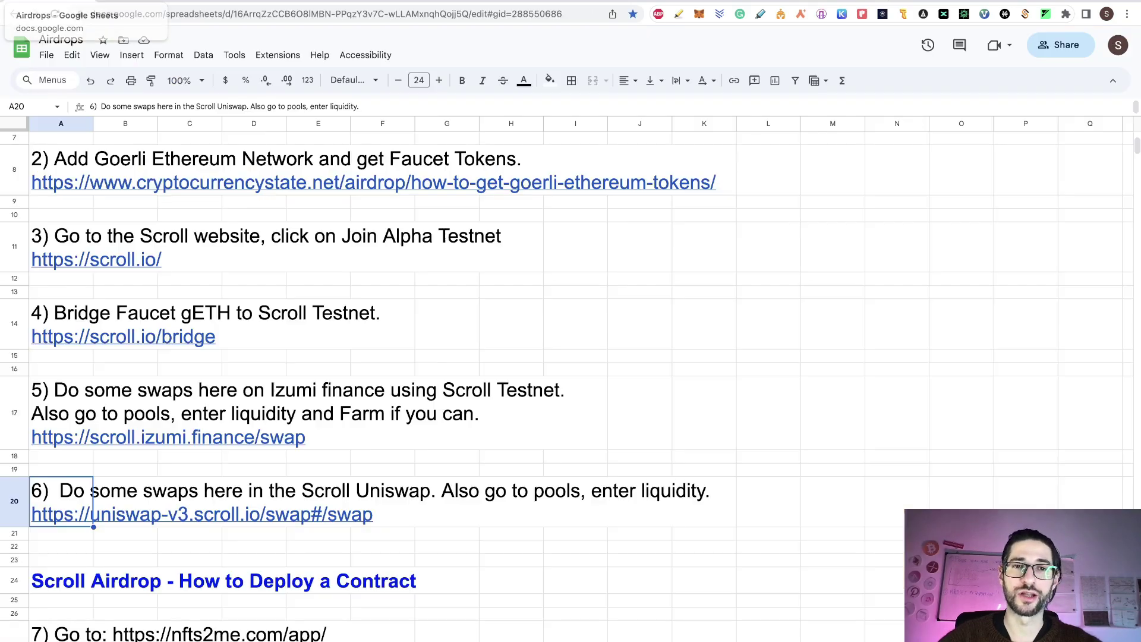
pyautogui.scroll(3, 613, 285)
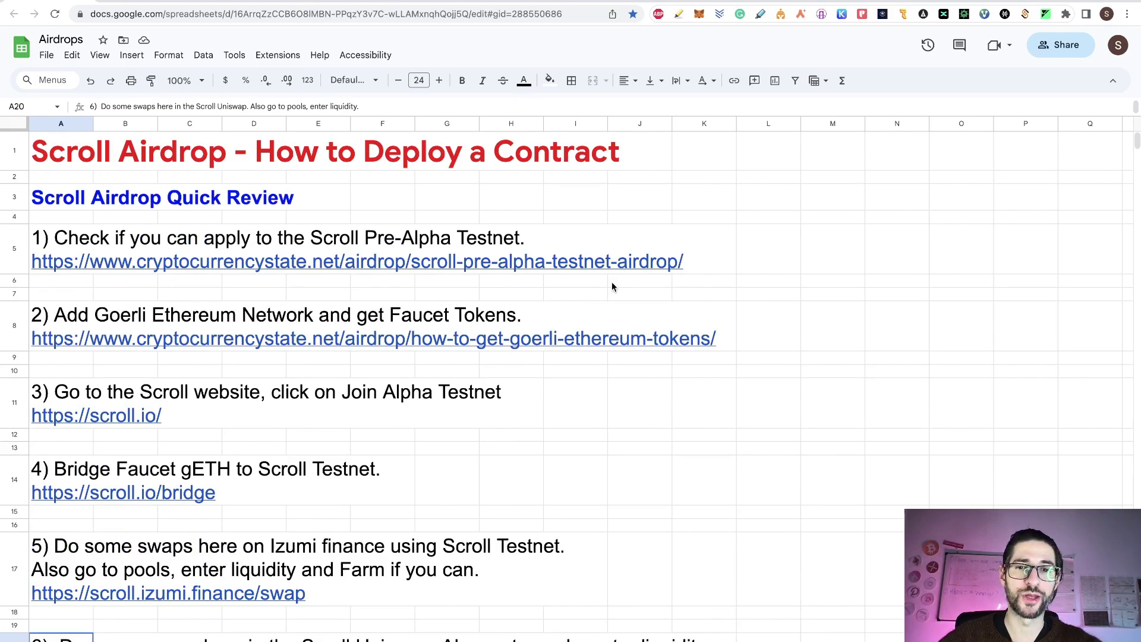
pyautogui.scroll(-1, 612, 287)
pyautogui.scroll(1, 612, 287)
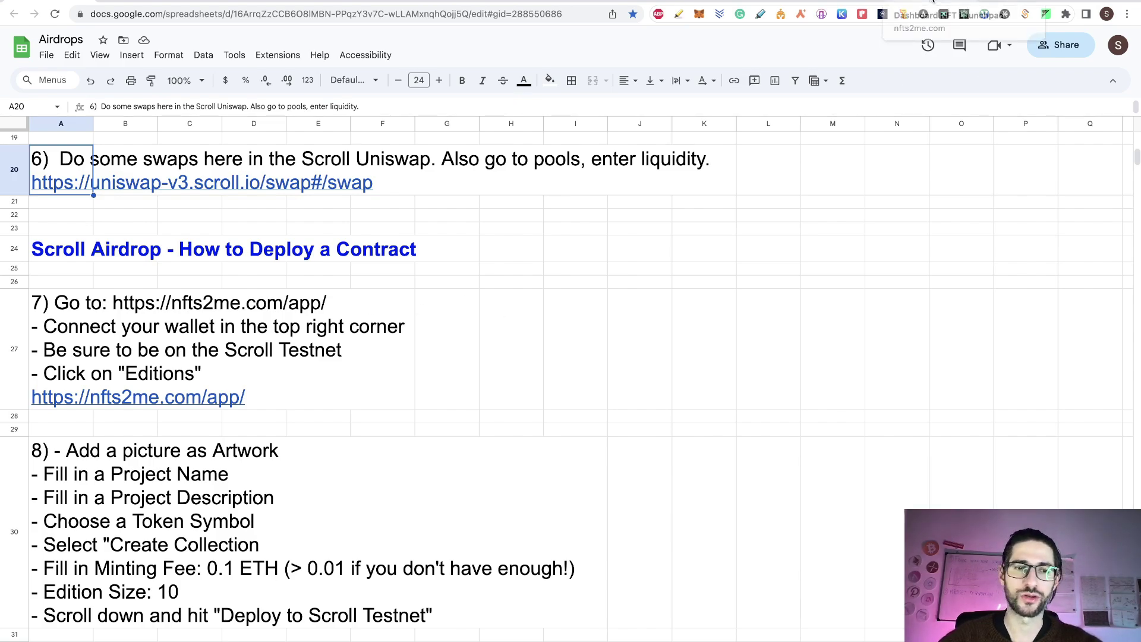
pyautogui.click(932, 2)
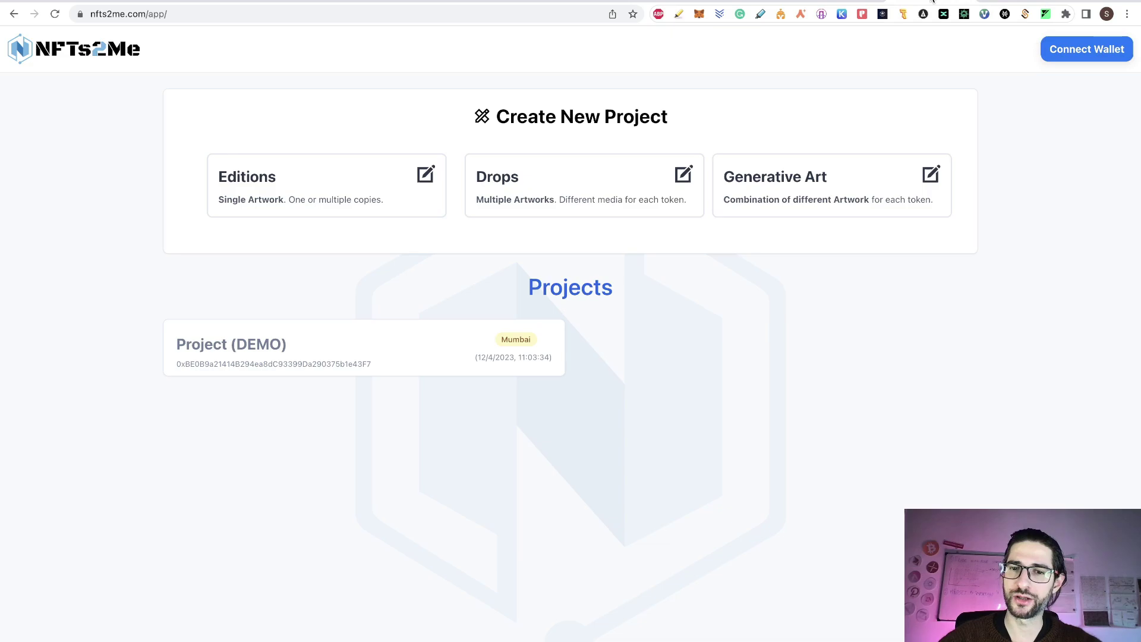
# Connect MetaMask's Account 1 to NFTs2Me and sign the ownership verification message
pyautogui.click(1106, 51)
pyautogui.click(469, 268)
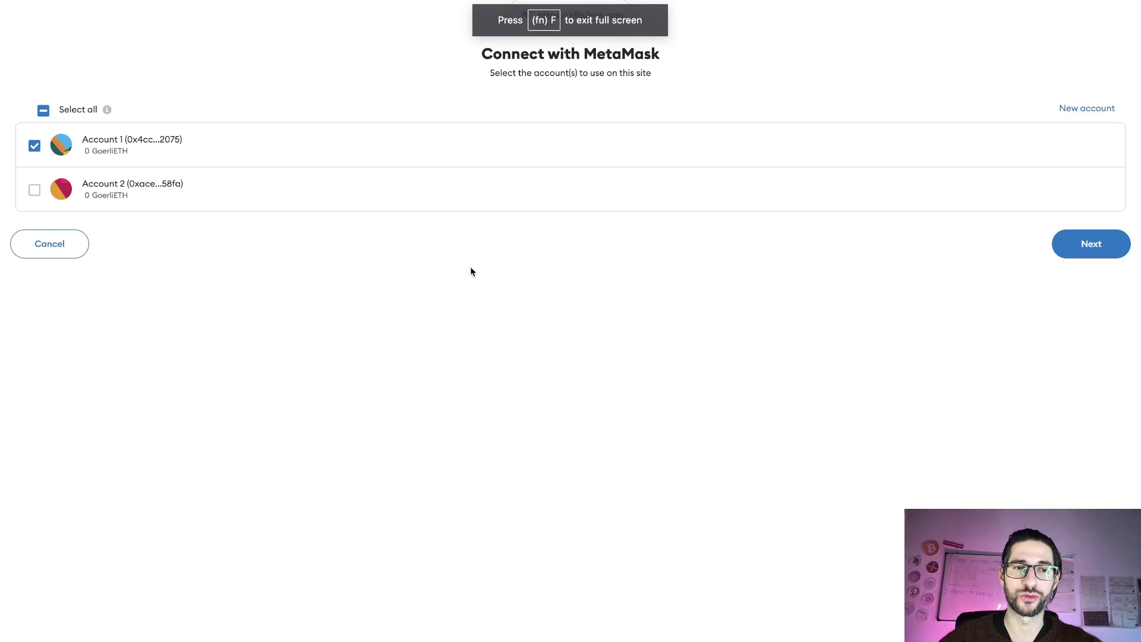
pyautogui.click(1088, 243)
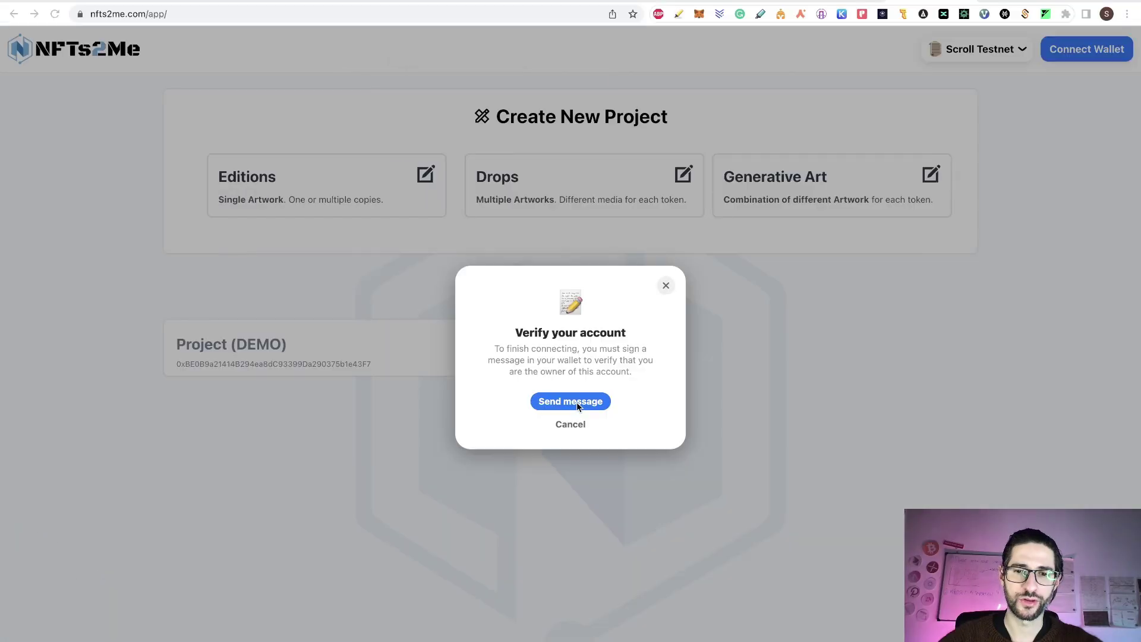
pyautogui.click(577, 403)
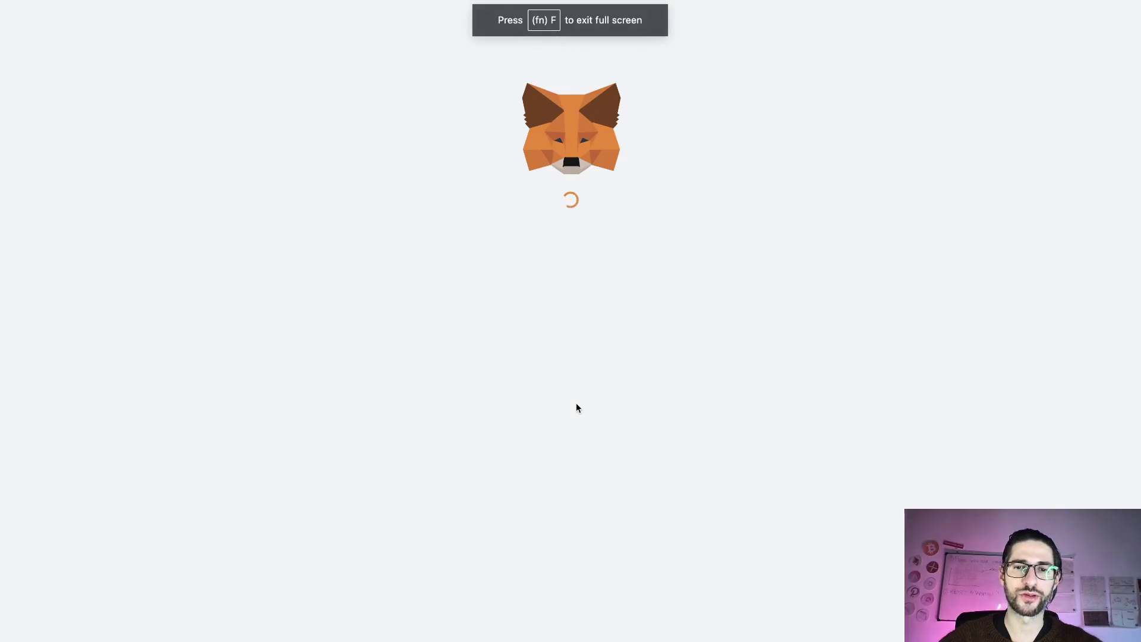
pyautogui.click(649, 526)
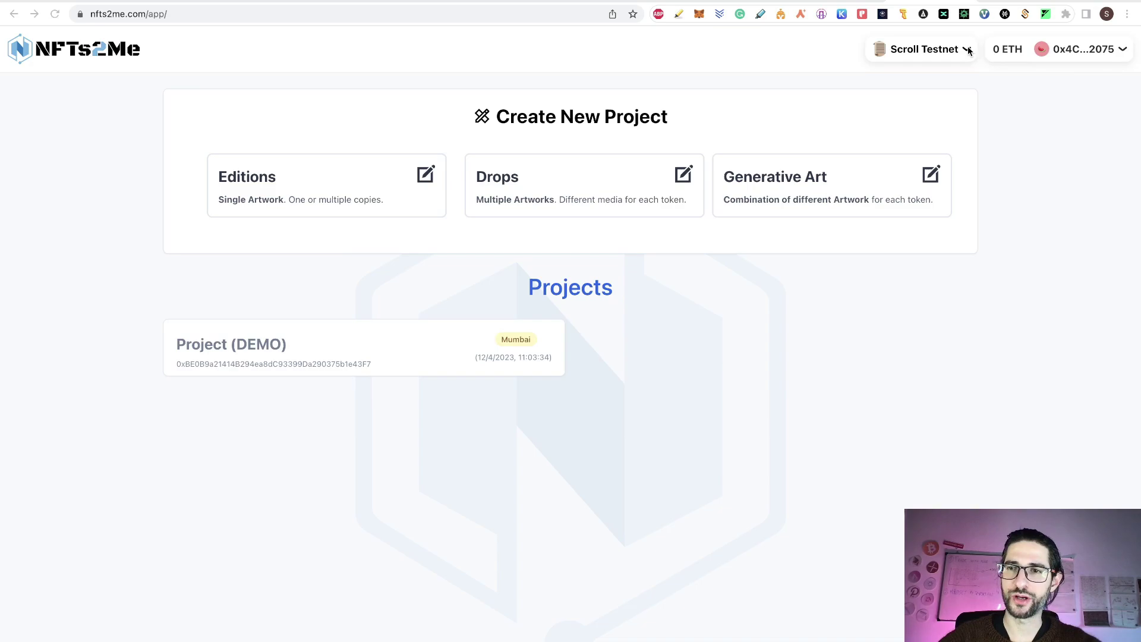
# Confirm the app is on Scroll Testnet and start a new Editions collection
pyautogui.click(1039, 52)
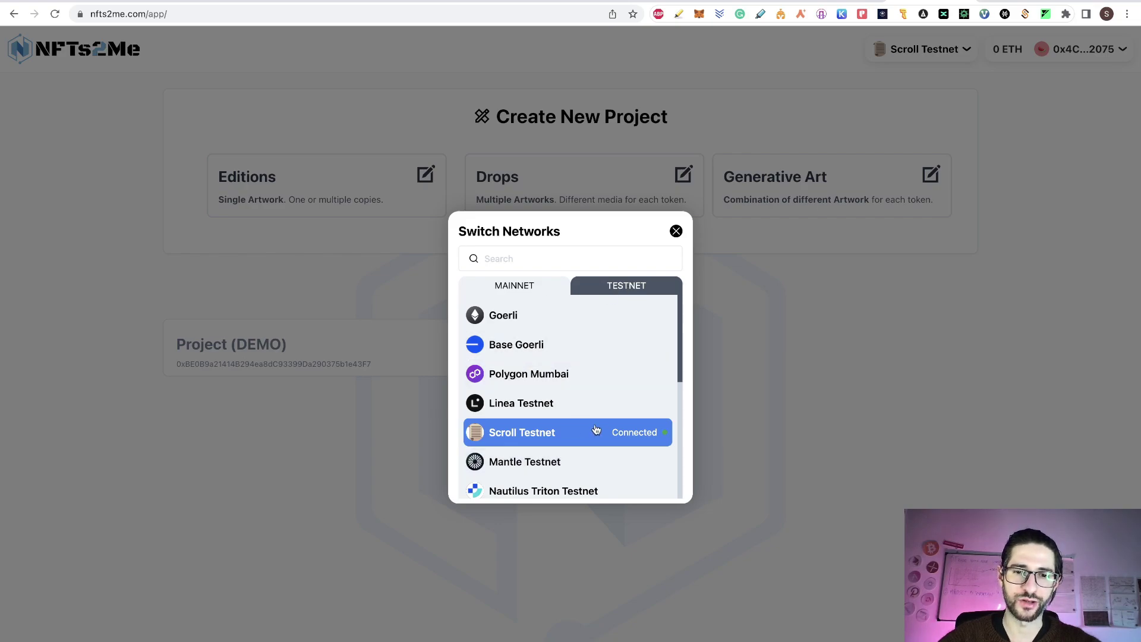
pyautogui.click(809, 368)
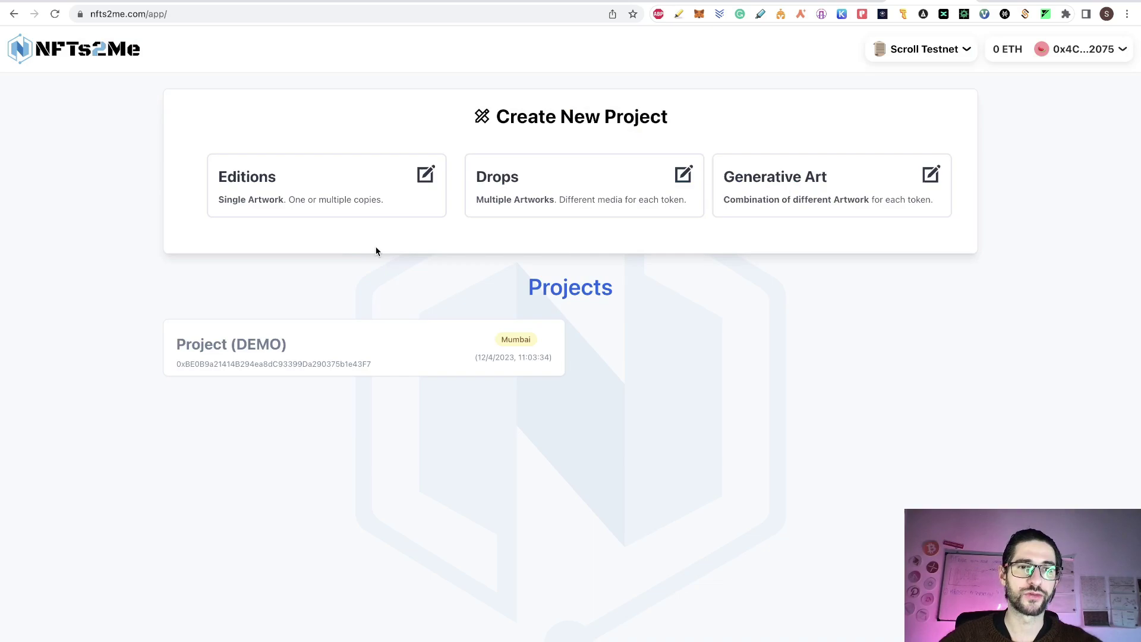
pyautogui.click(300, 189)
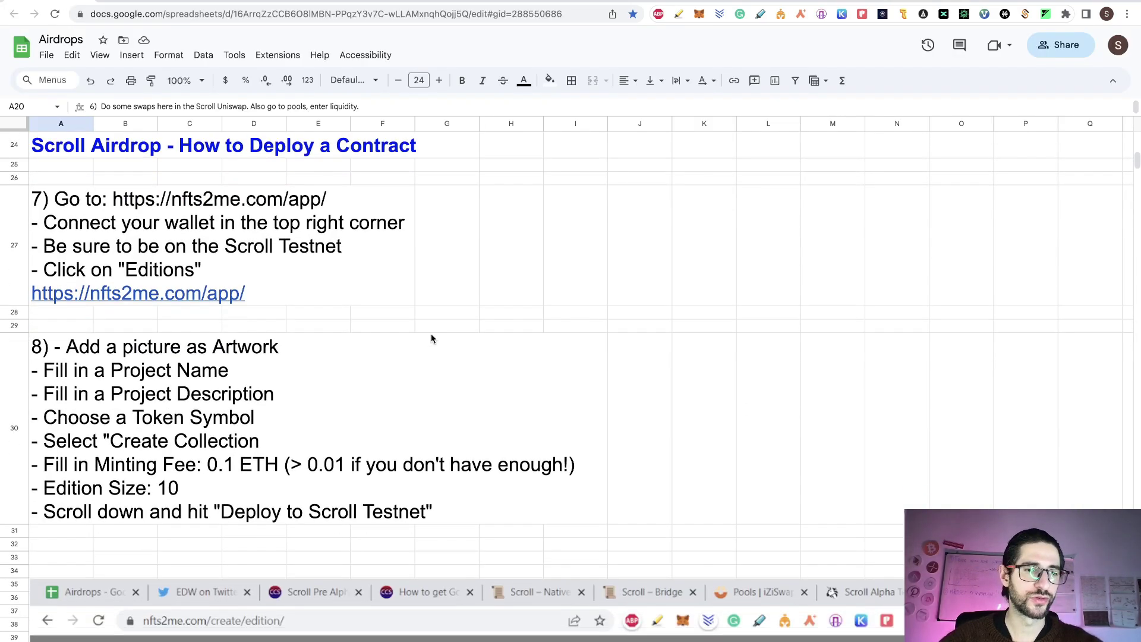
pyautogui.scroll(-2, 430, 333)
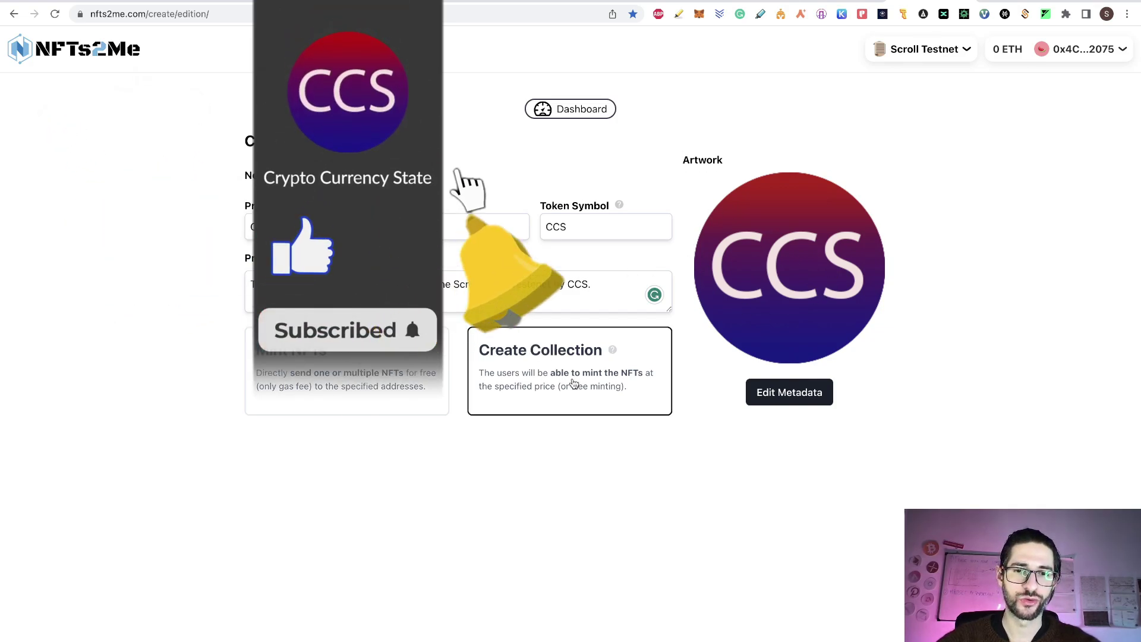
# Make CCS a mintable collection with a 0,02 ETH minting fee and edition size 10
pyautogui.click(612, 369)
pyautogui.scroll(-1, 535, 380)
pyautogui.click(279, 392)
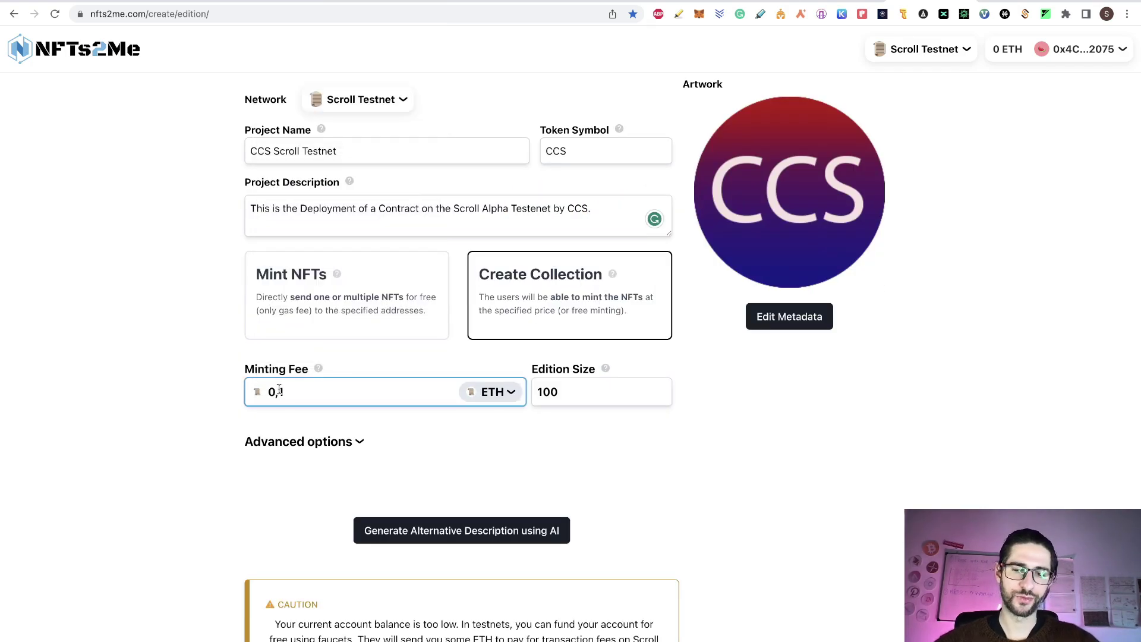
pyautogui.write('0')
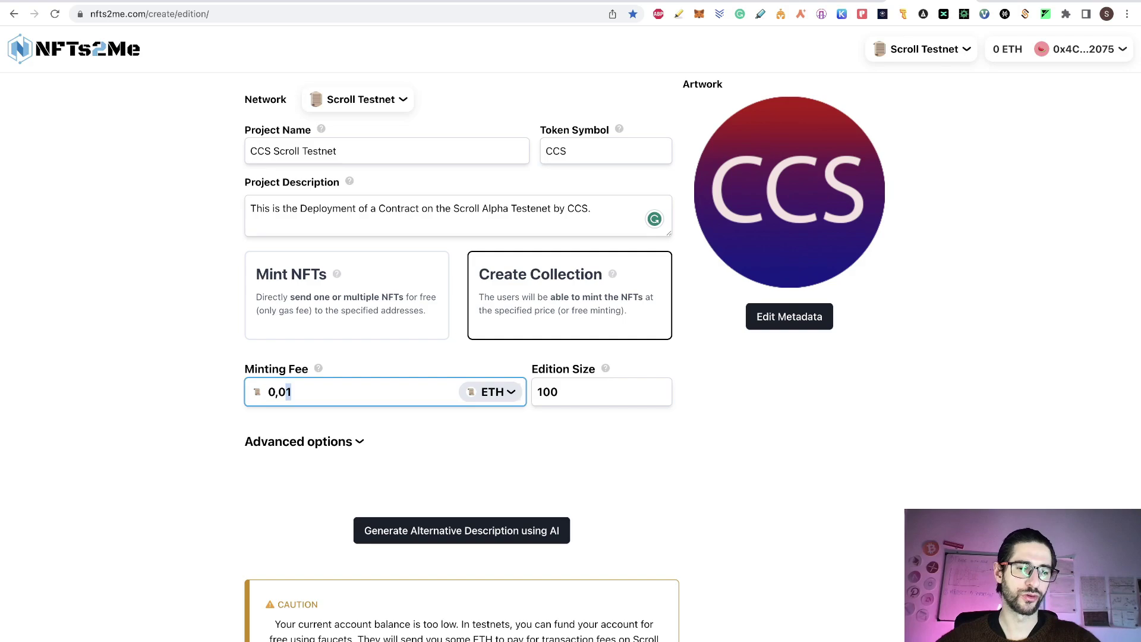
pyautogui.press('BackSpace')
pyautogui.write('2')
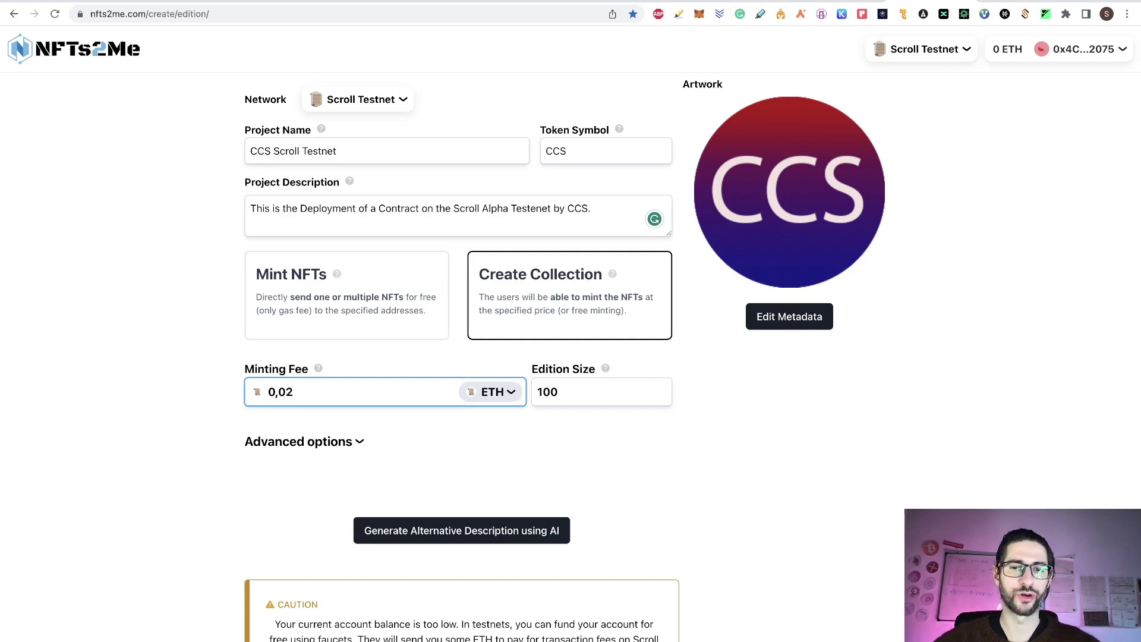
pyautogui.click(585, 390)
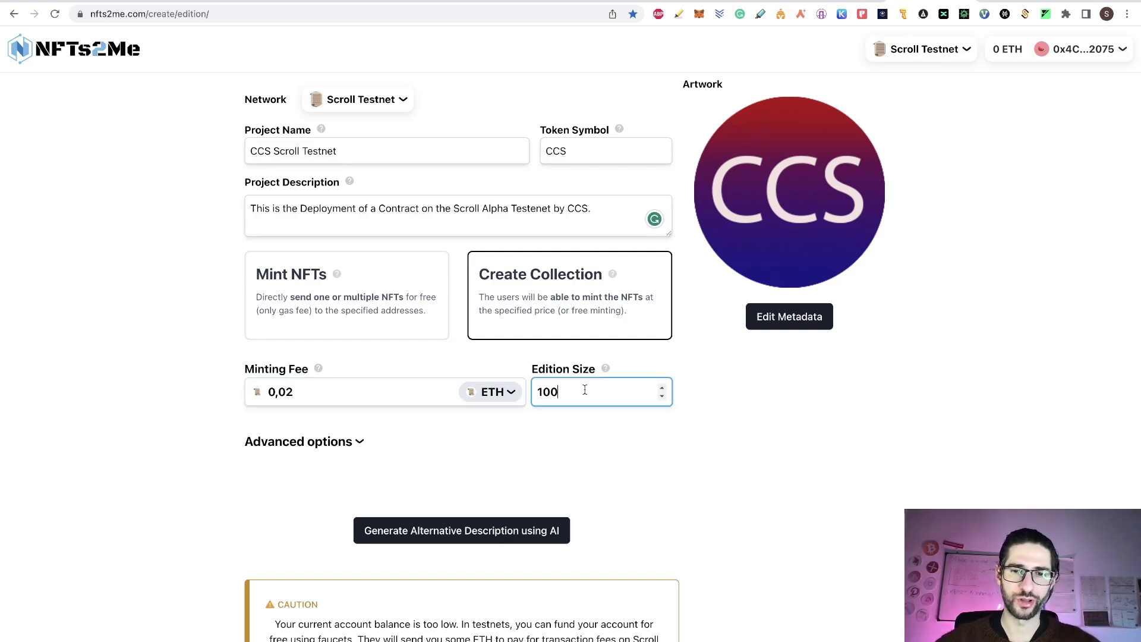
pyautogui.press('BackSpace')
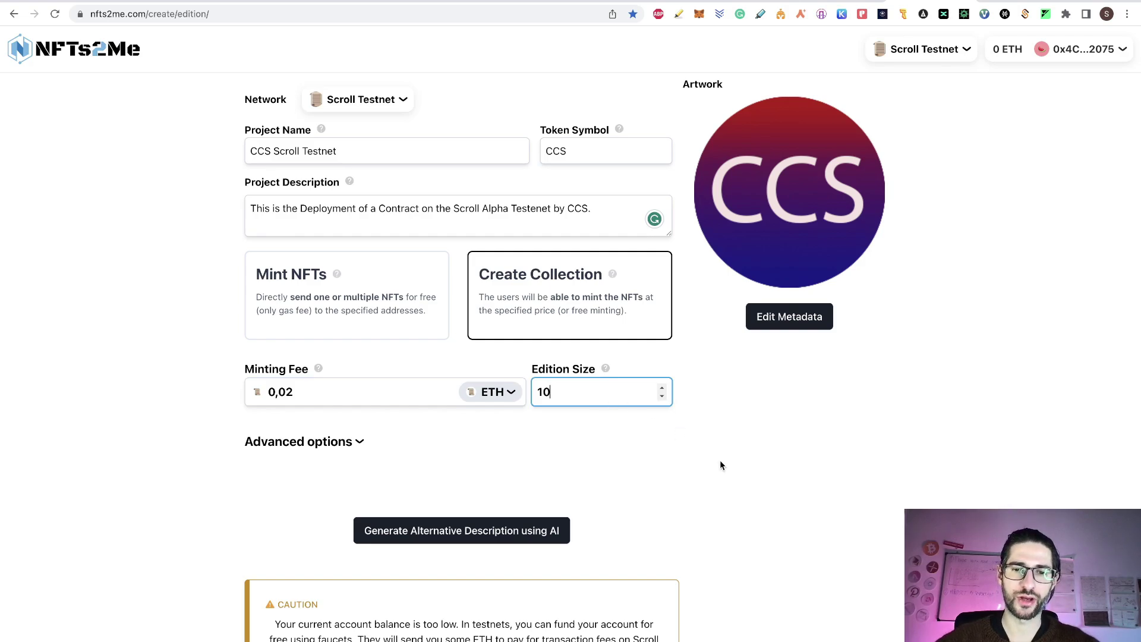
pyautogui.scroll(-5, 720, 464)
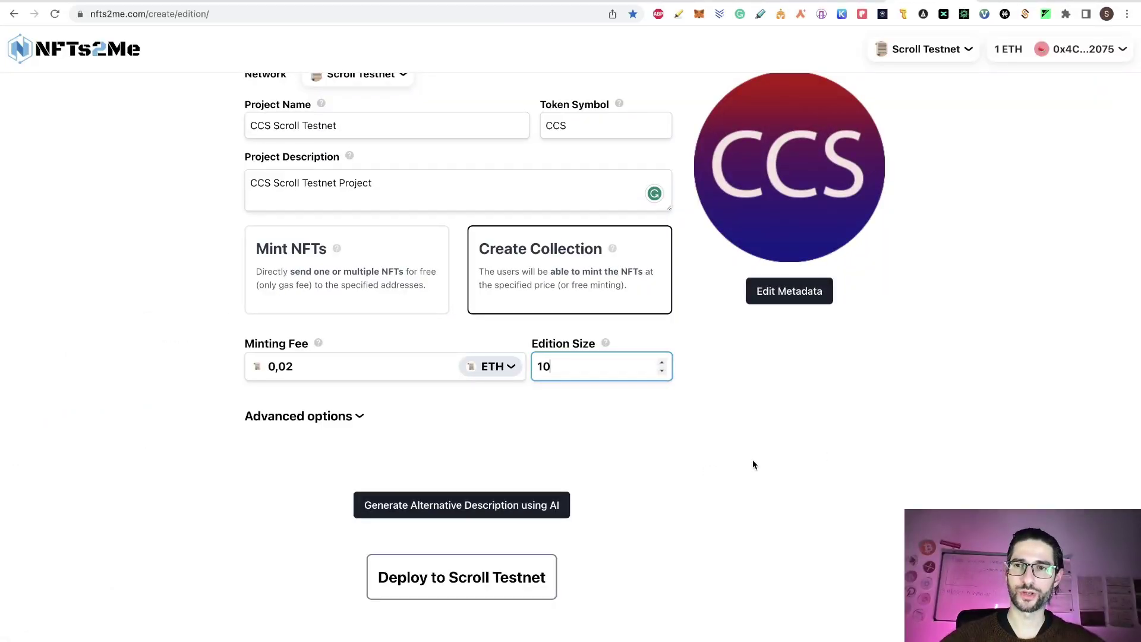
# Start deploying the collection to Scroll Testnet and review the MetaMask gas fee setting
pyautogui.click(506, 587)
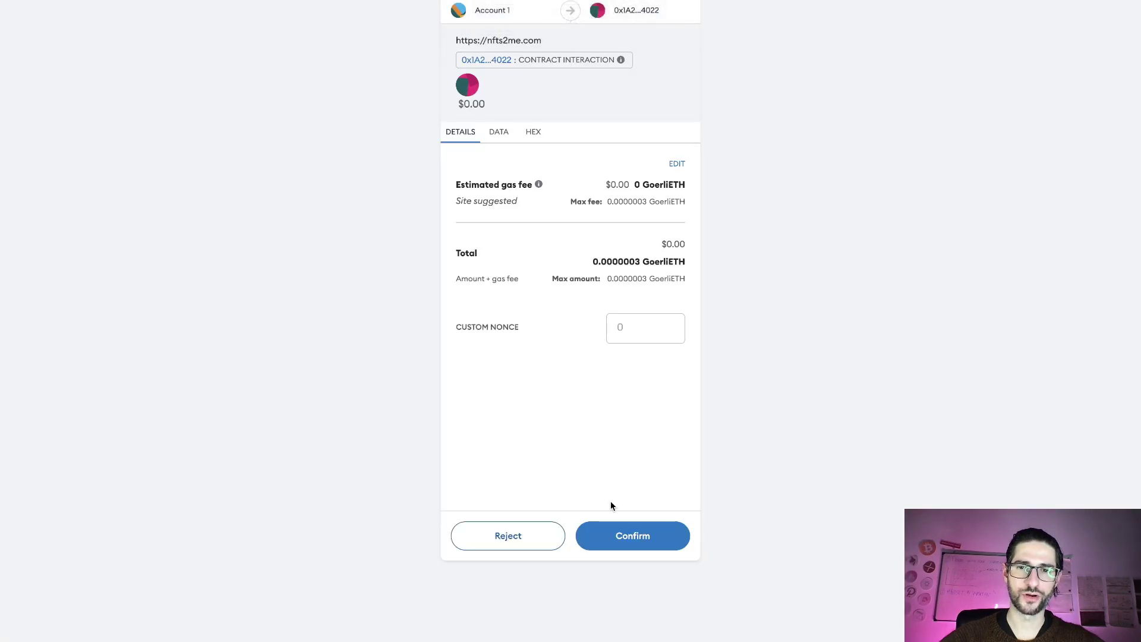
pyautogui.click(677, 164)
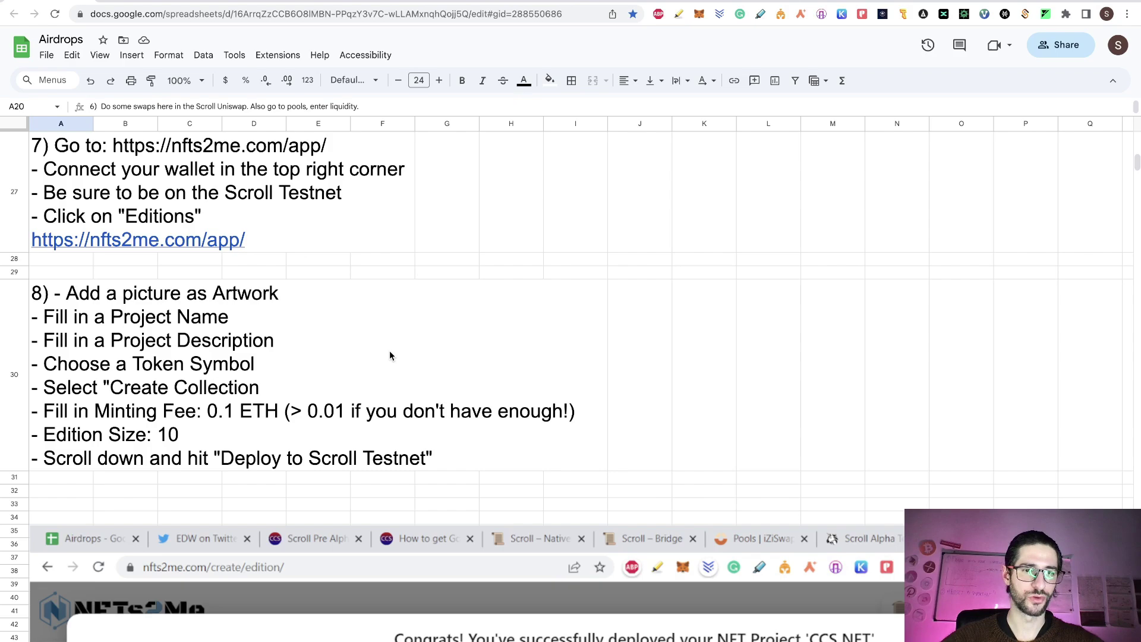
# Scroll the Airdrops sheet down to step 9 about Project Dashboard and Mint Settings
pyautogui.scroll(-15, 519, 357)
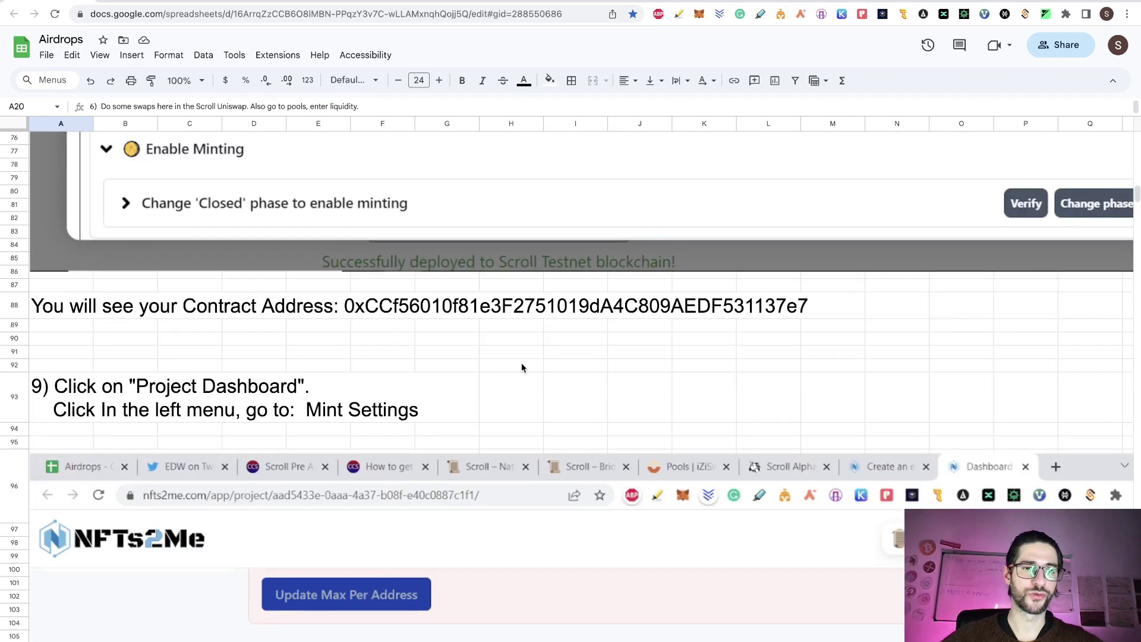
pyautogui.scroll(-2, 522, 368)
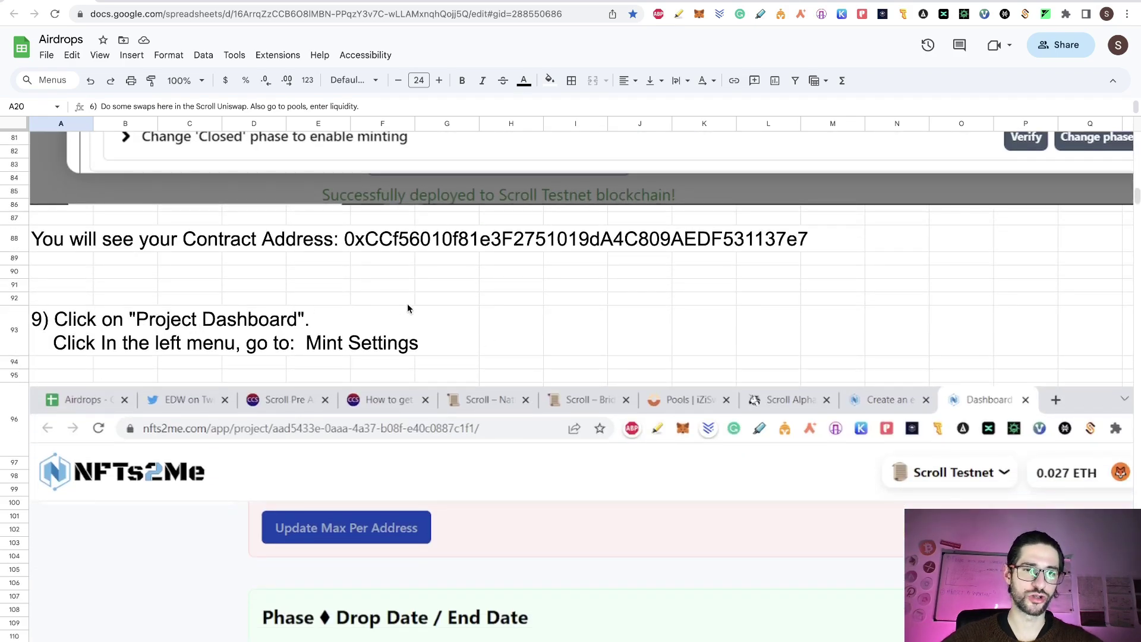
pyautogui.scroll(-2, 516, 304)
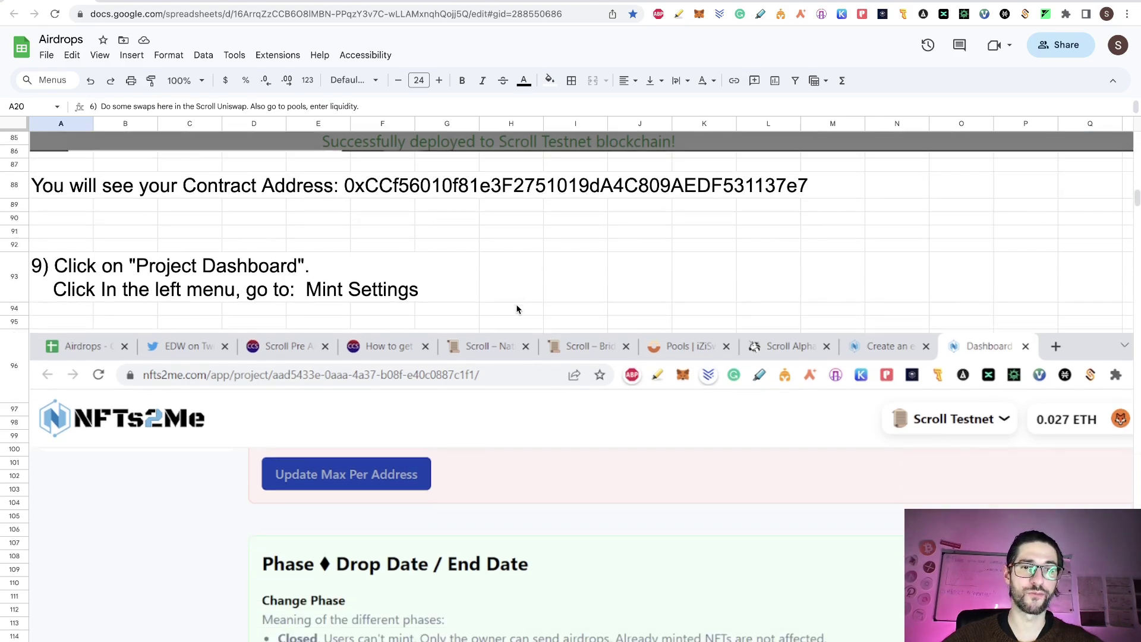
pyautogui.scroll(-2, 584, 282)
pyautogui.scroll(-2, 584, 282)
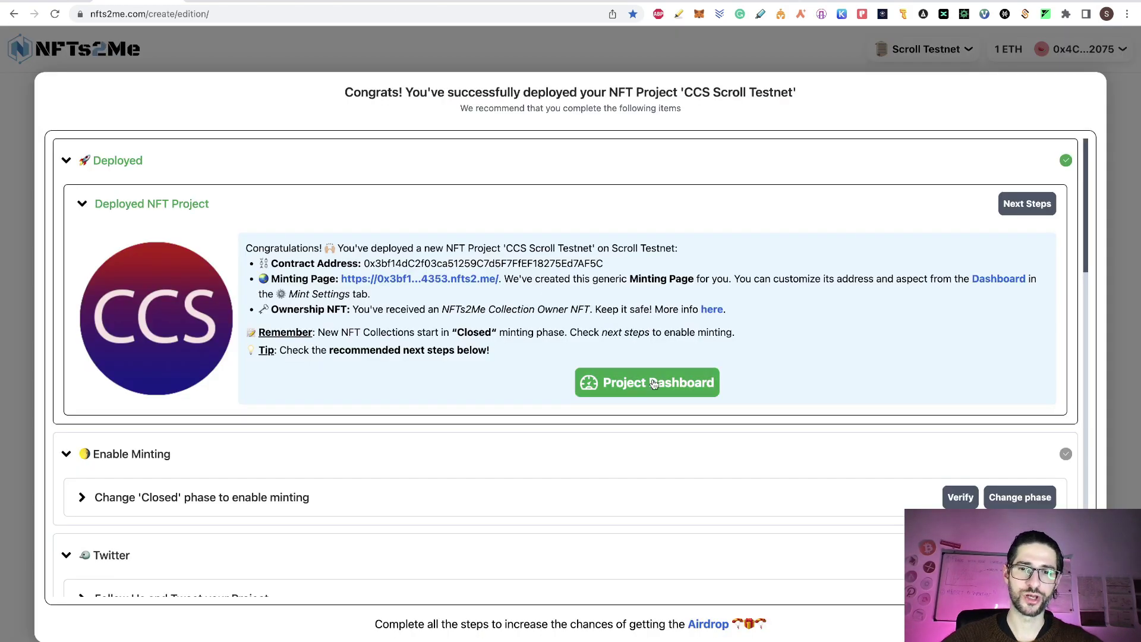
# Open the Mint Settings of the CCS Scroll Testnet project from its Project Dashboard
pyautogui.click(653, 386)
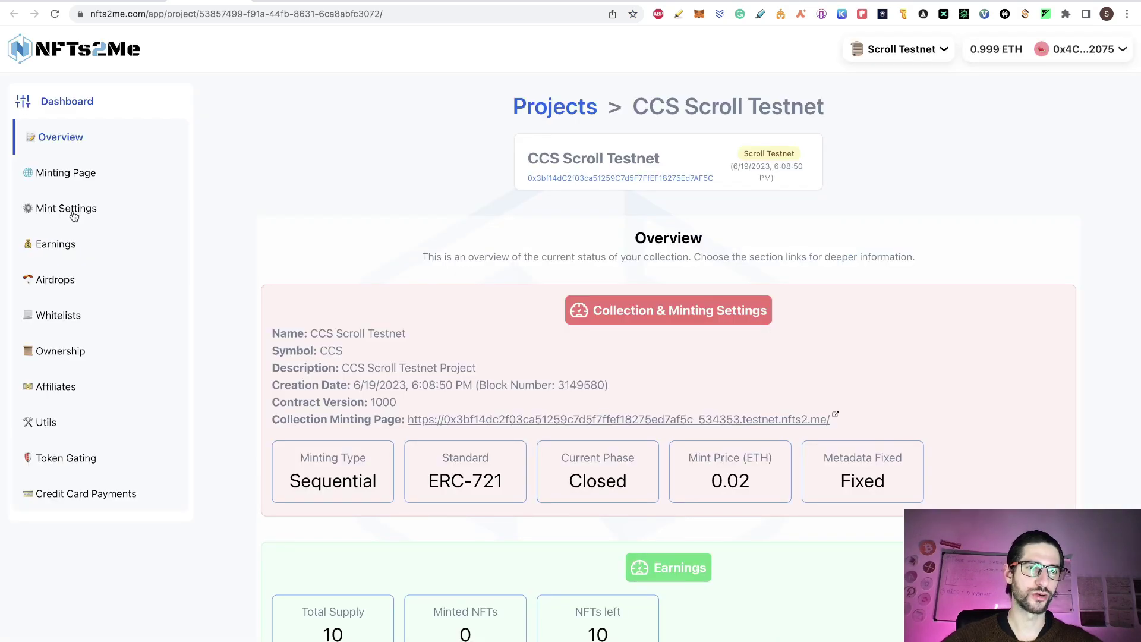
pyautogui.click(73, 216)
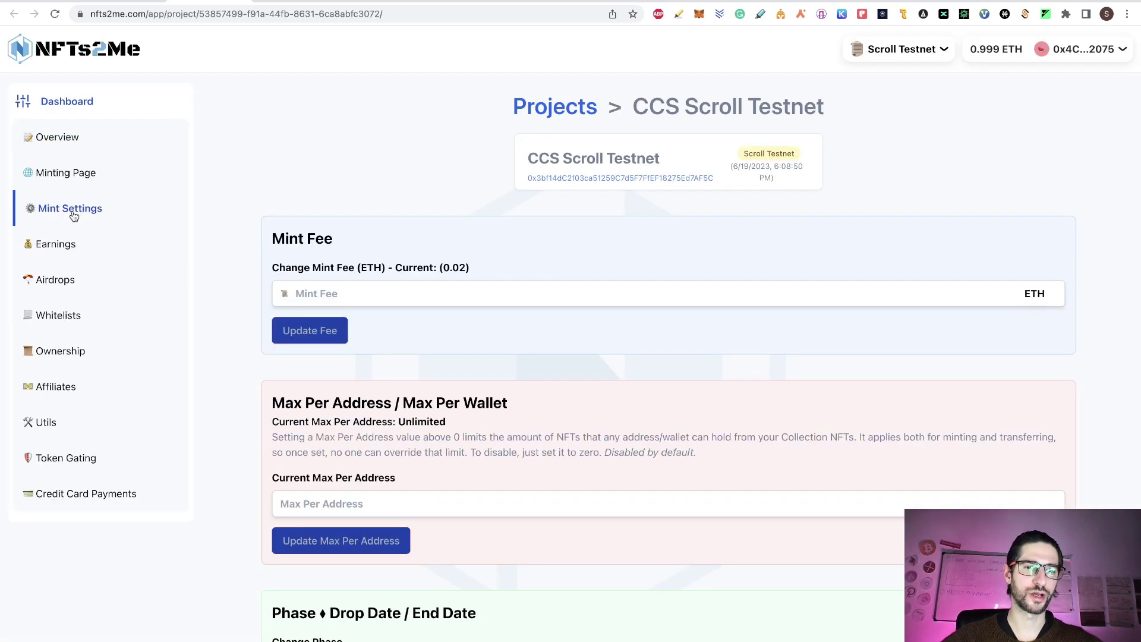
pyautogui.click(398, 288)
pyautogui.scroll(-4, 418, 421)
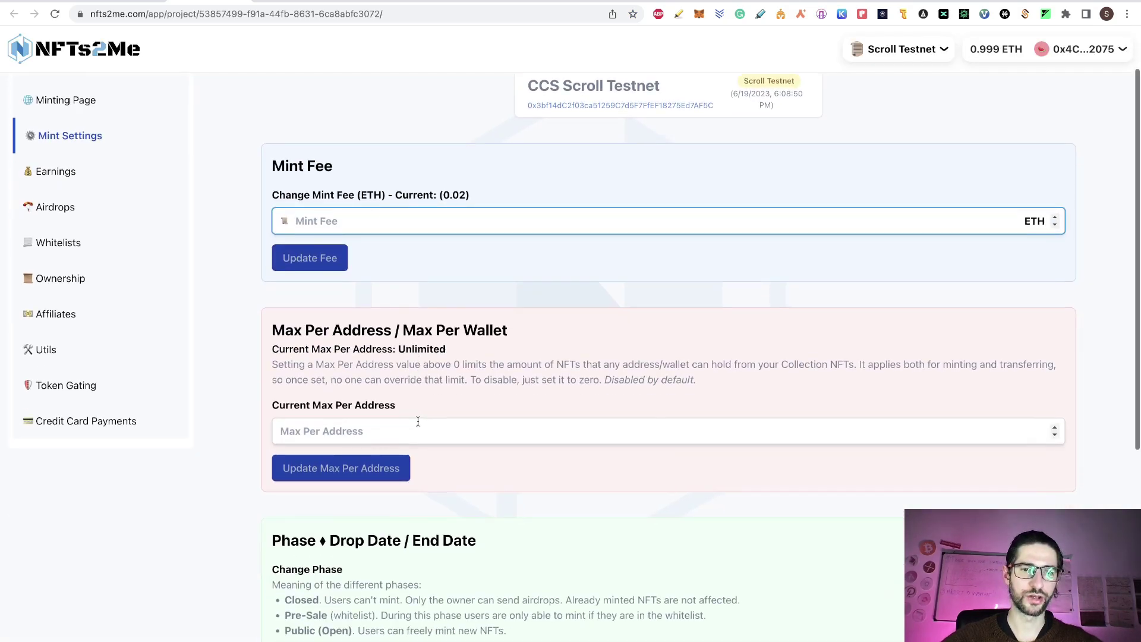
pyautogui.scroll(-4, 417, 421)
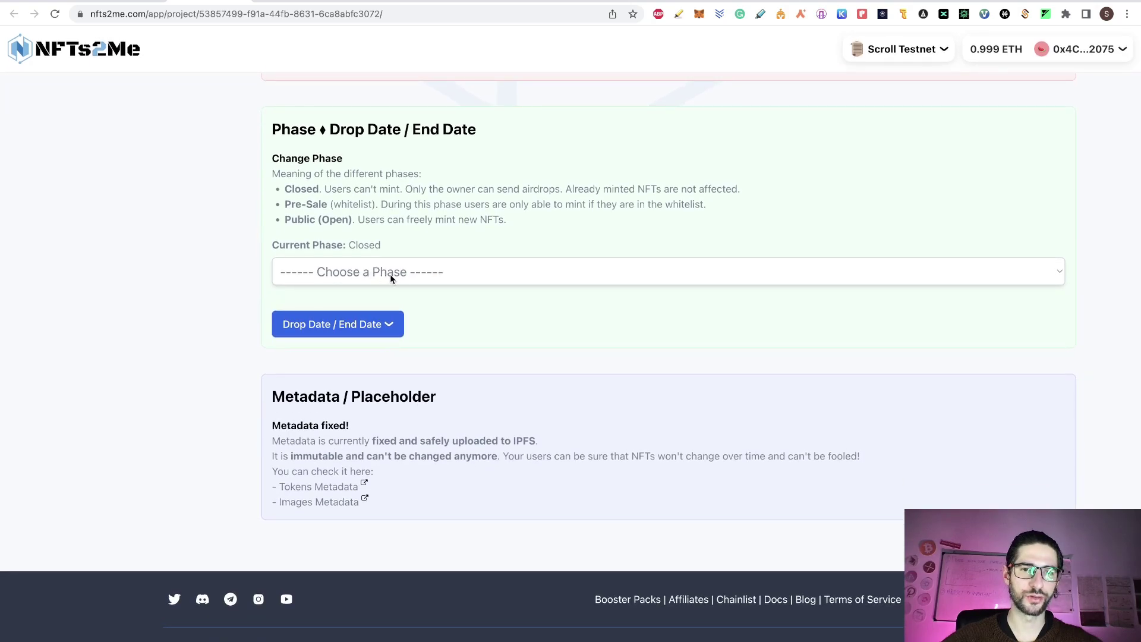
# Change the minting phase to Public (Open) and approve the update in MetaMask
pyautogui.click(397, 276)
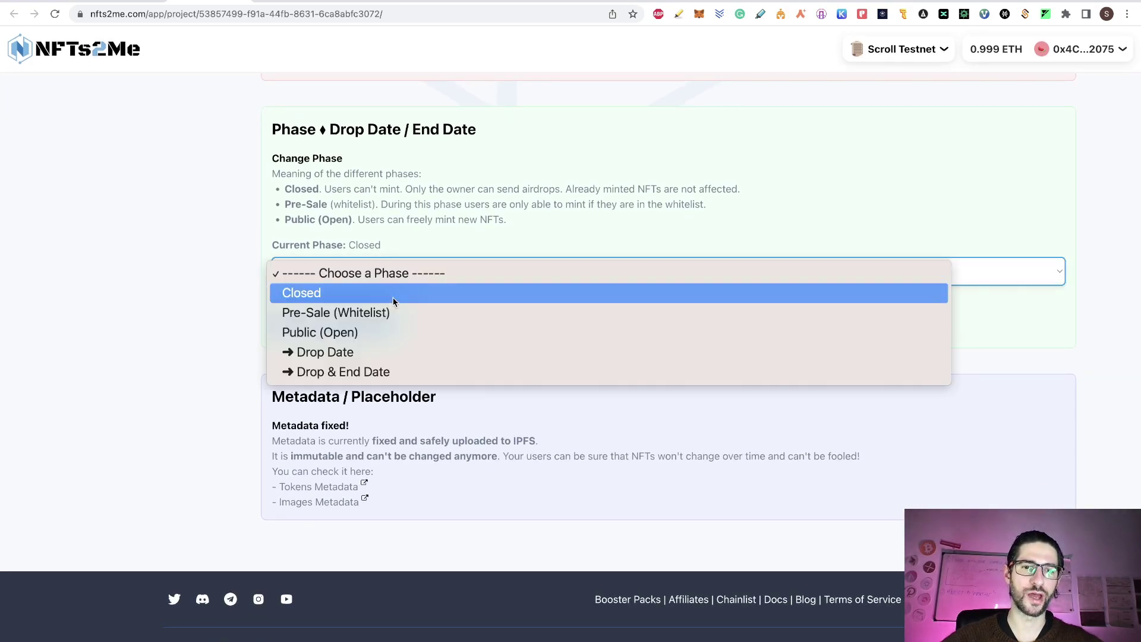
pyautogui.click(382, 331)
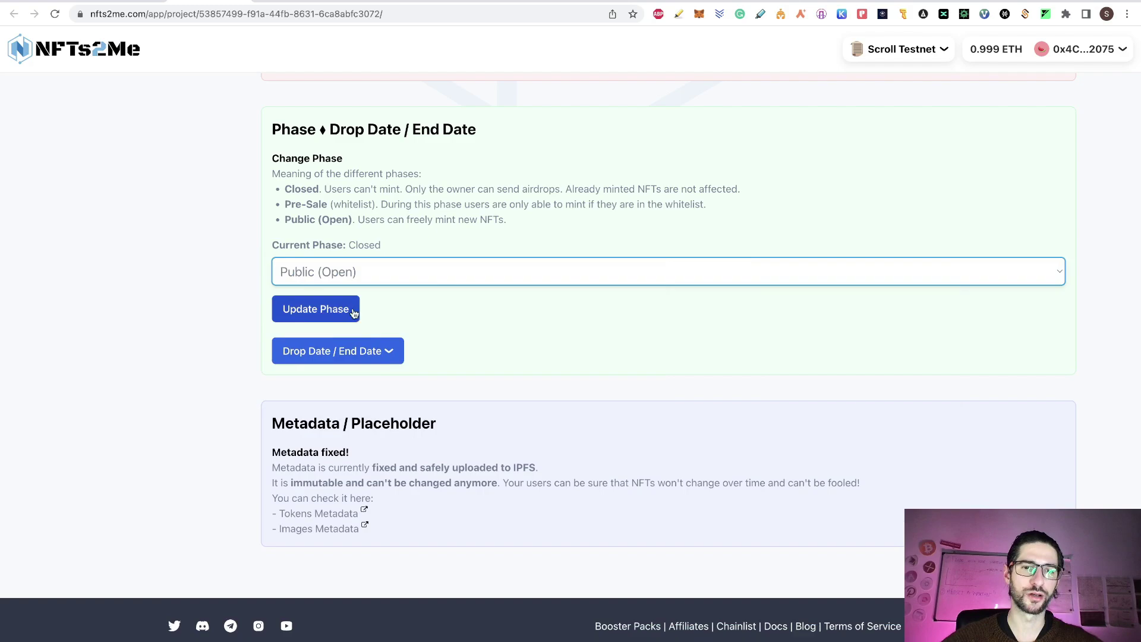
pyautogui.click(336, 315)
pyautogui.press('ctrl+super+f')
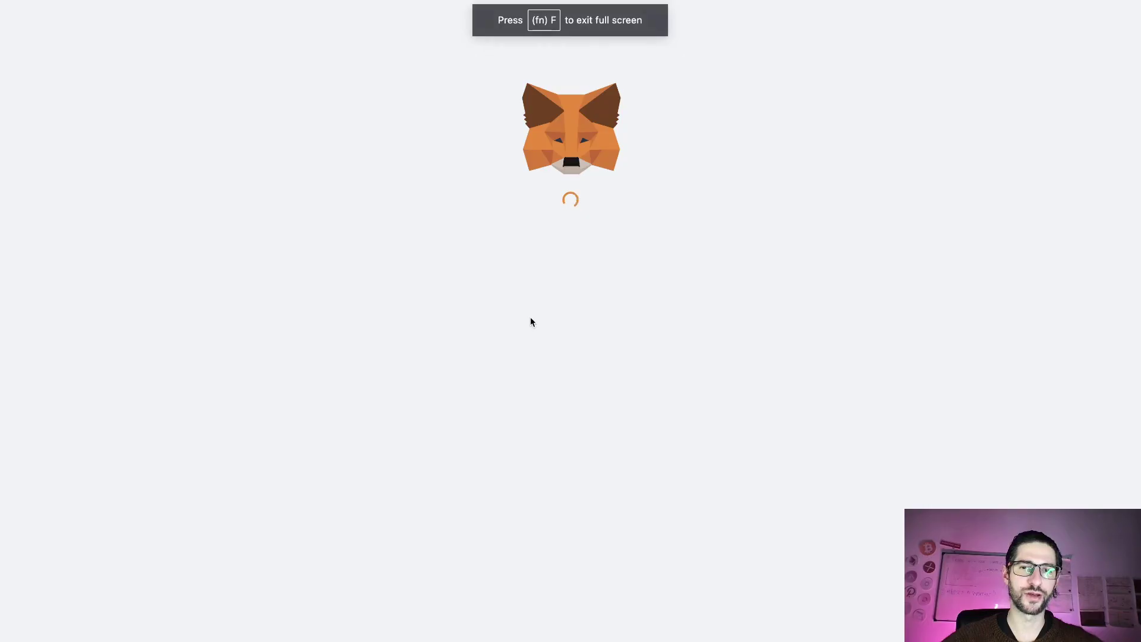
pyautogui.click(662, 544)
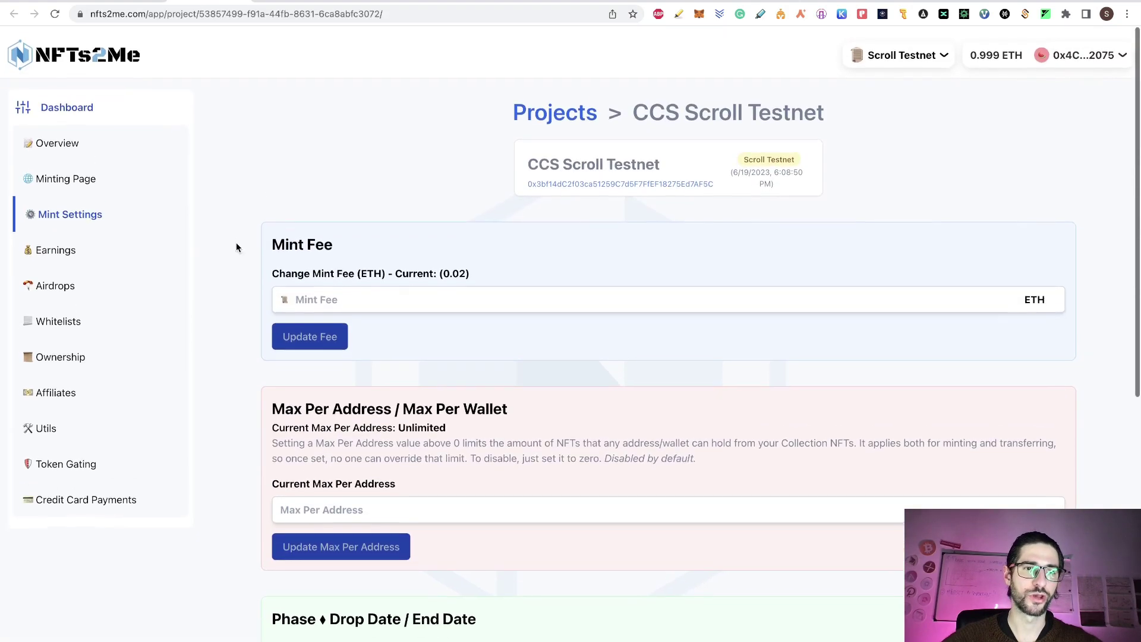
# Open the collection's public minting page from the Overview
pyautogui.click(85, 139)
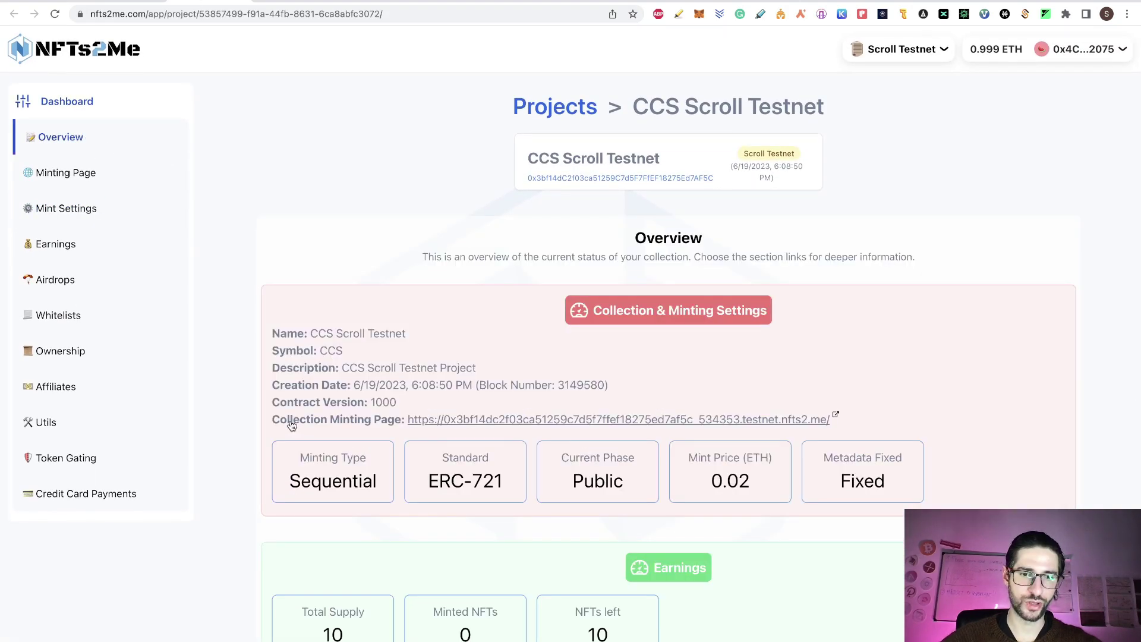
pyautogui.click(440, 420)
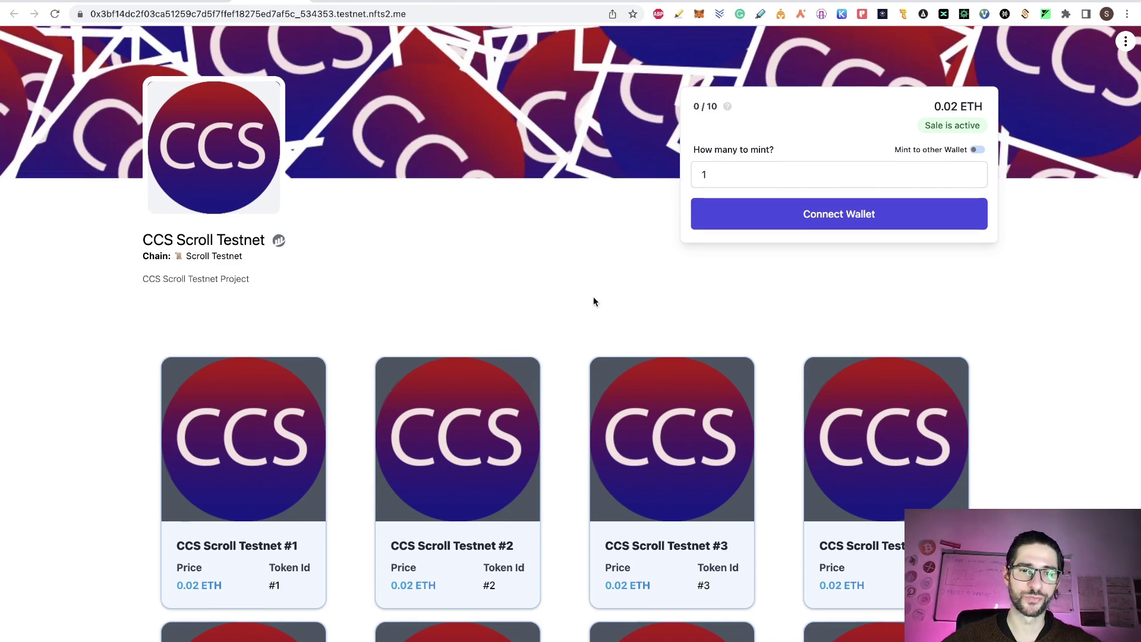
pyautogui.scroll(-7, 593, 301)
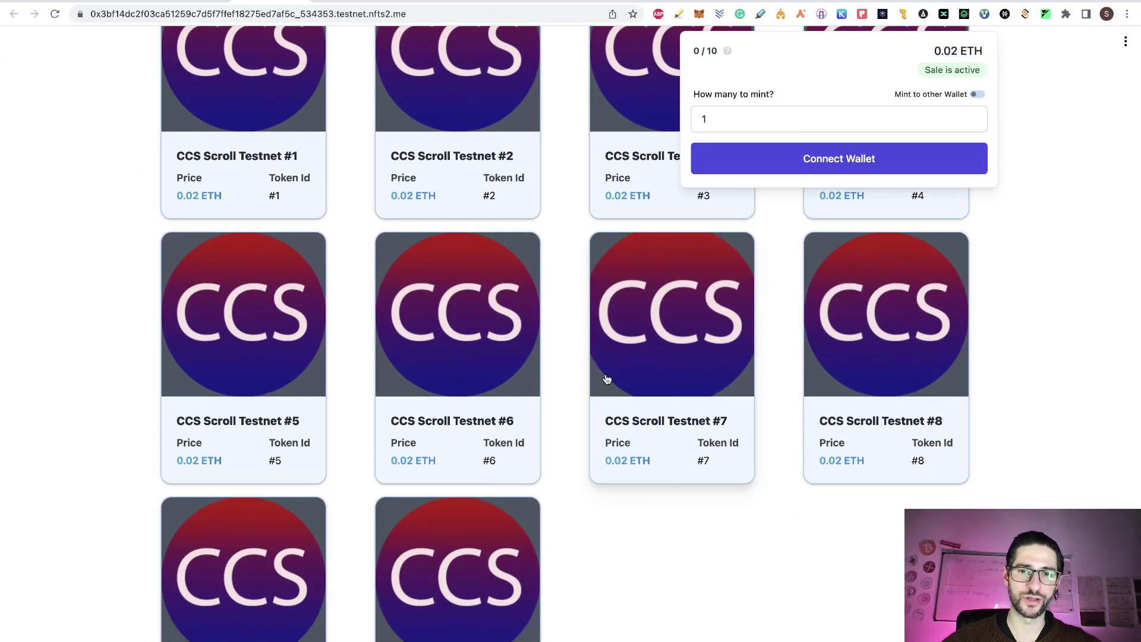
pyautogui.scroll(-2, 607, 379)
pyautogui.scroll(10, 607, 380)
# Connect MetaMask on the minting page and mint one CCS NFT for 0.02 ETH
pyautogui.click(780, 218)
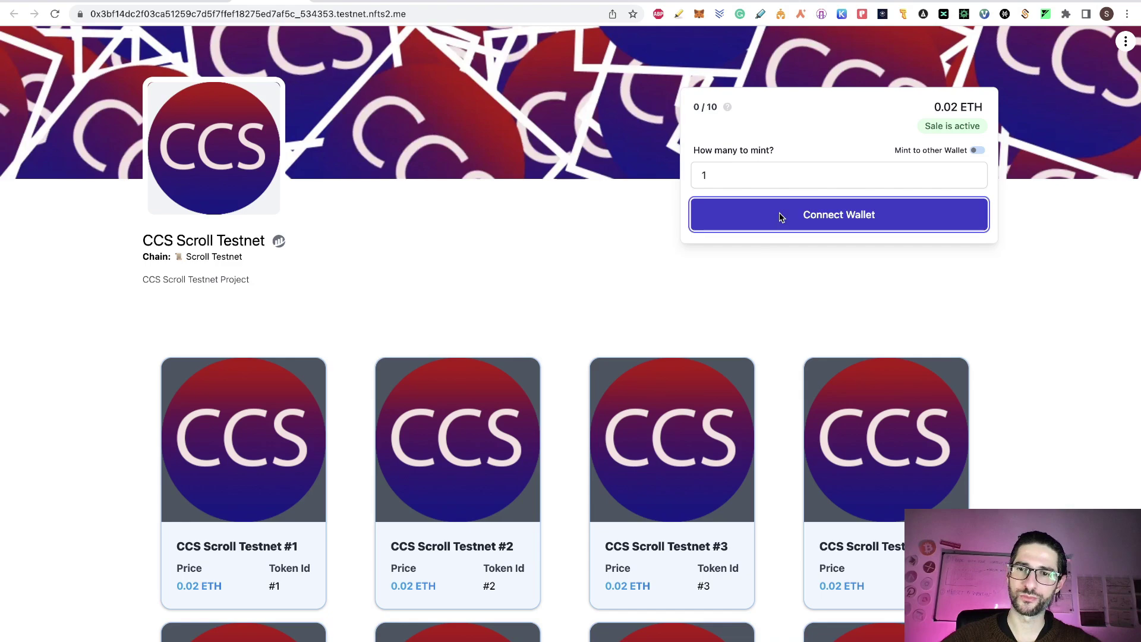
pyautogui.click(475, 265)
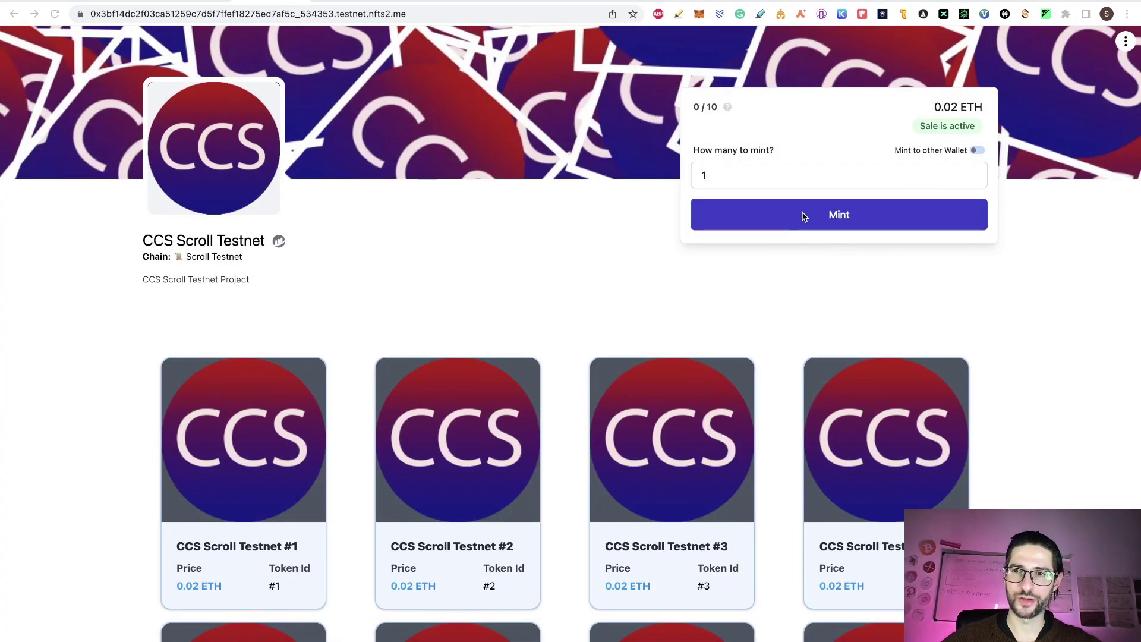
pyautogui.click(773, 220)
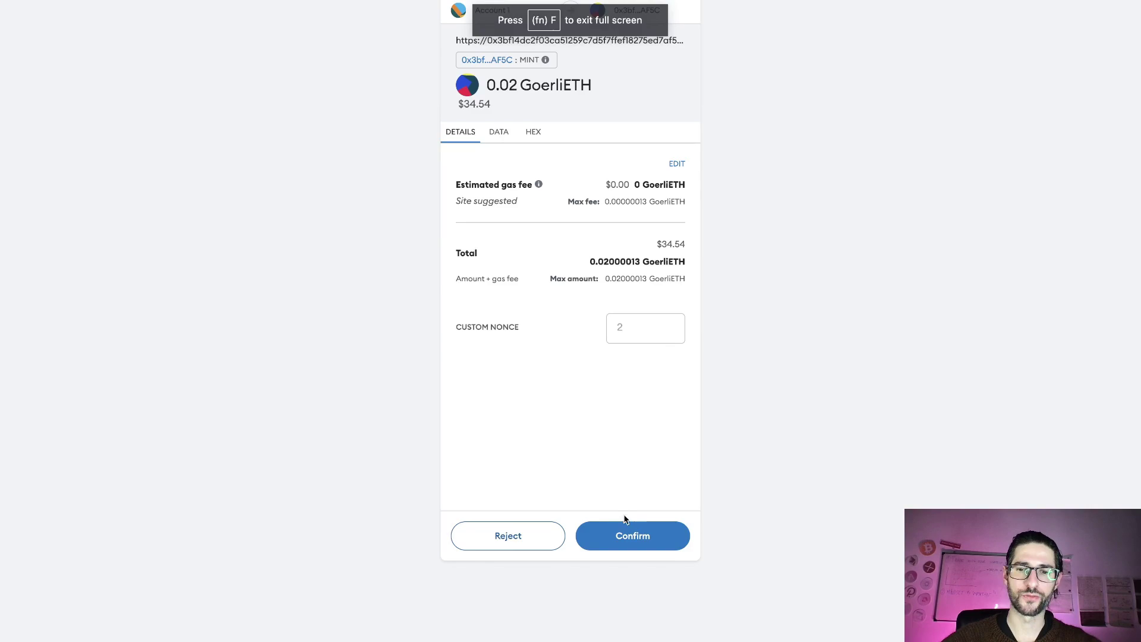
pyautogui.click(629, 535)
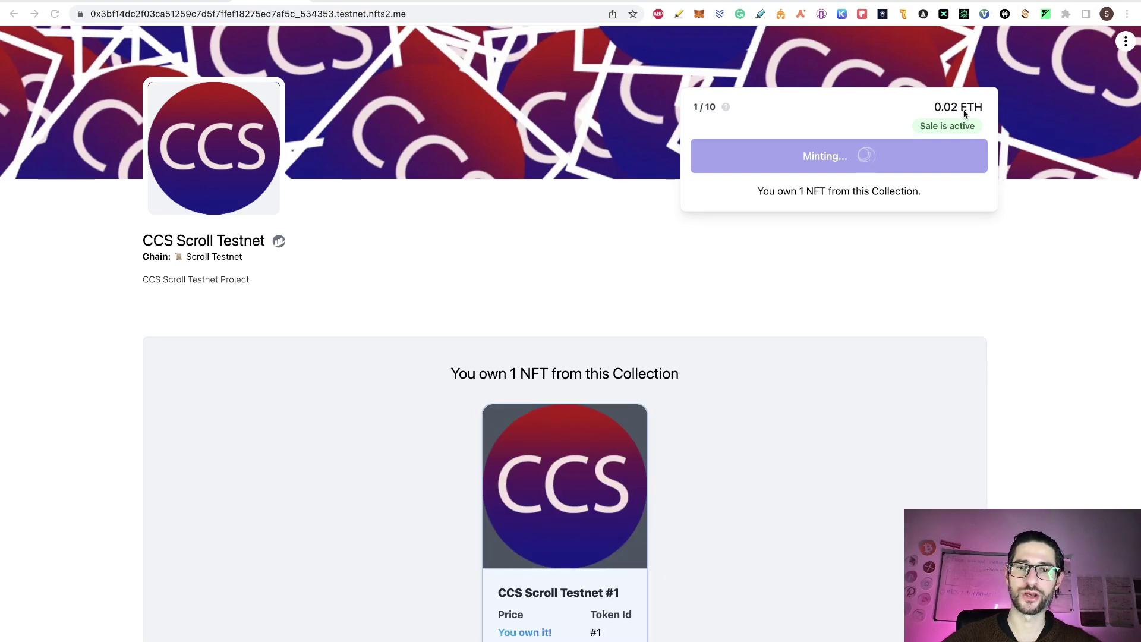
pyautogui.scroll(-4, 612, 245)
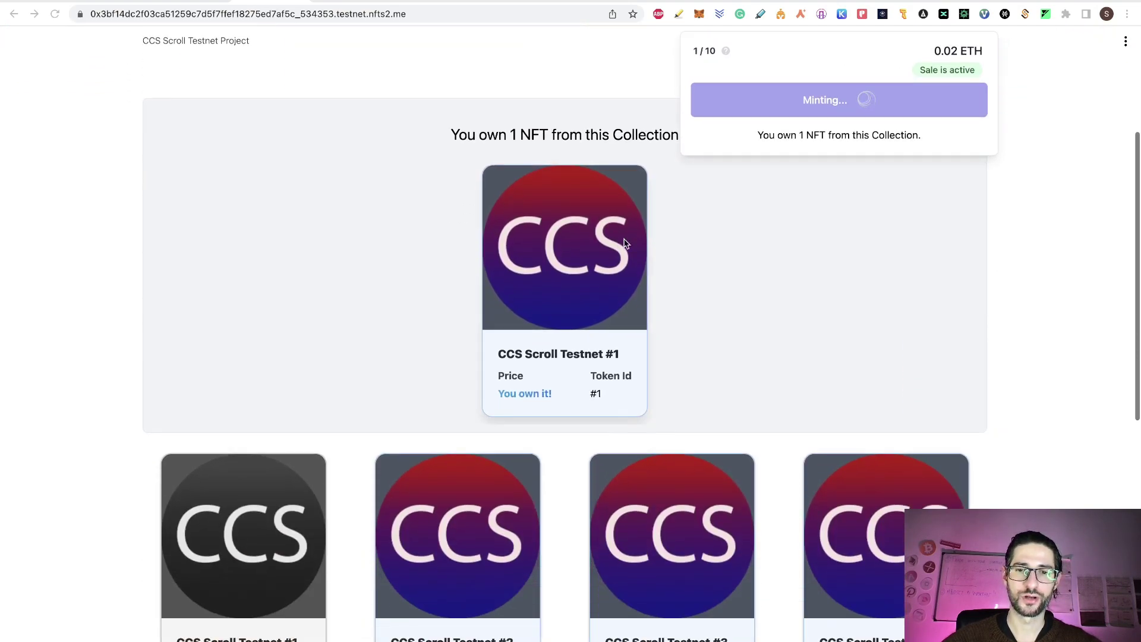
pyautogui.scroll(2, 680, 252)
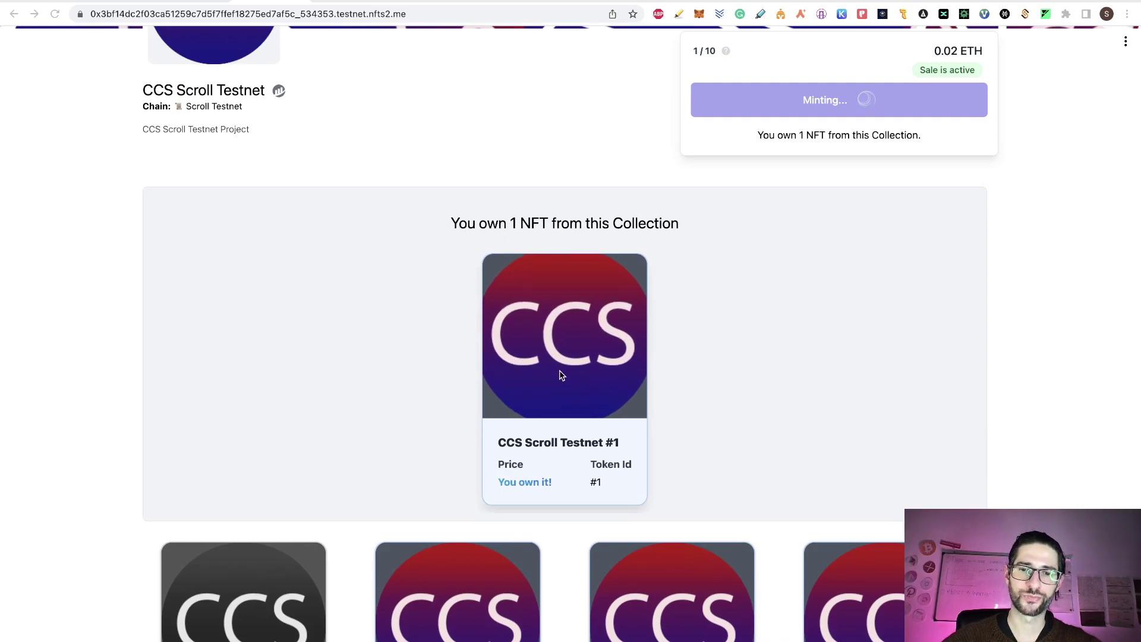
pyautogui.scroll(2, 568, 161)
pyautogui.scroll(2, 568, 158)
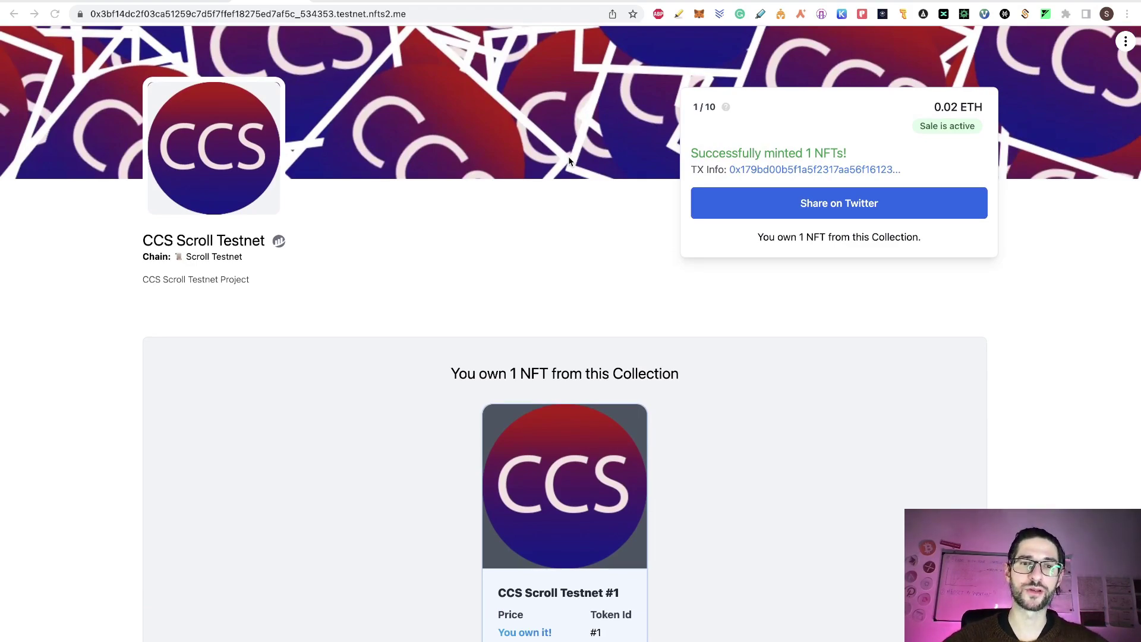
# Check the successful mint transaction through its TX Info link
pyautogui.click(740, 168)
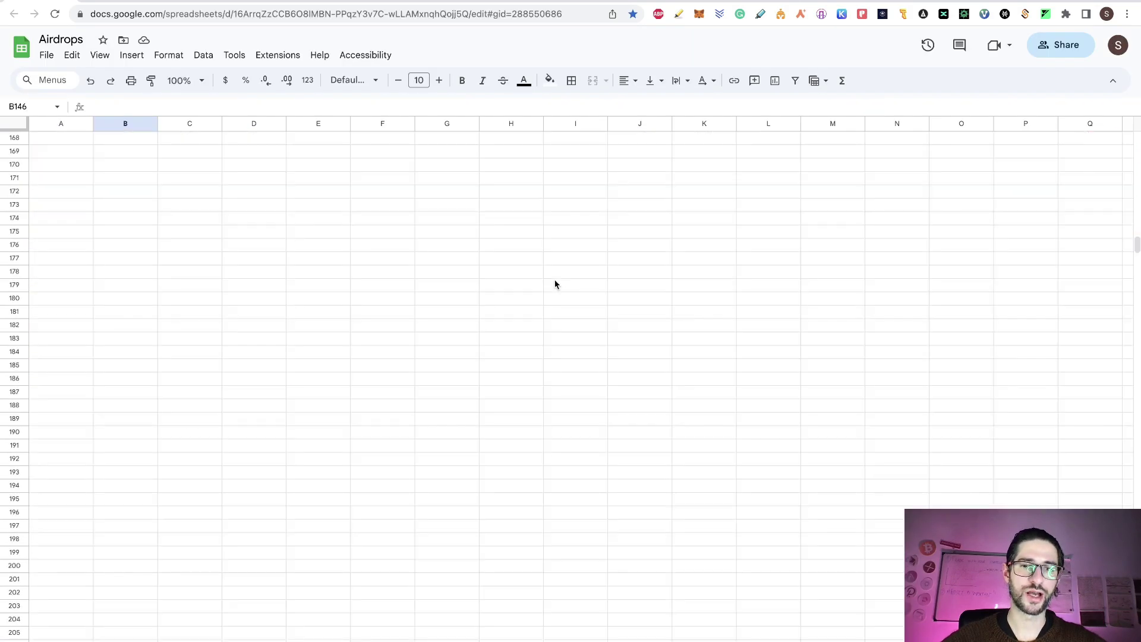
pyautogui.scroll(-10, 555, 285)
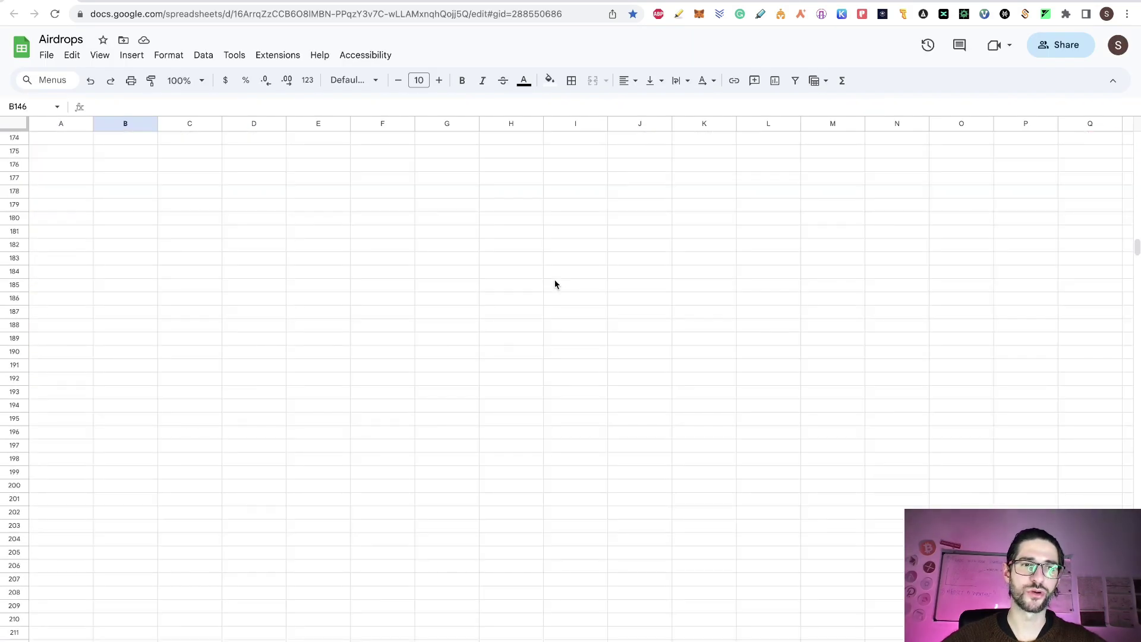
pyautogui.scroll(15, 554, 284)
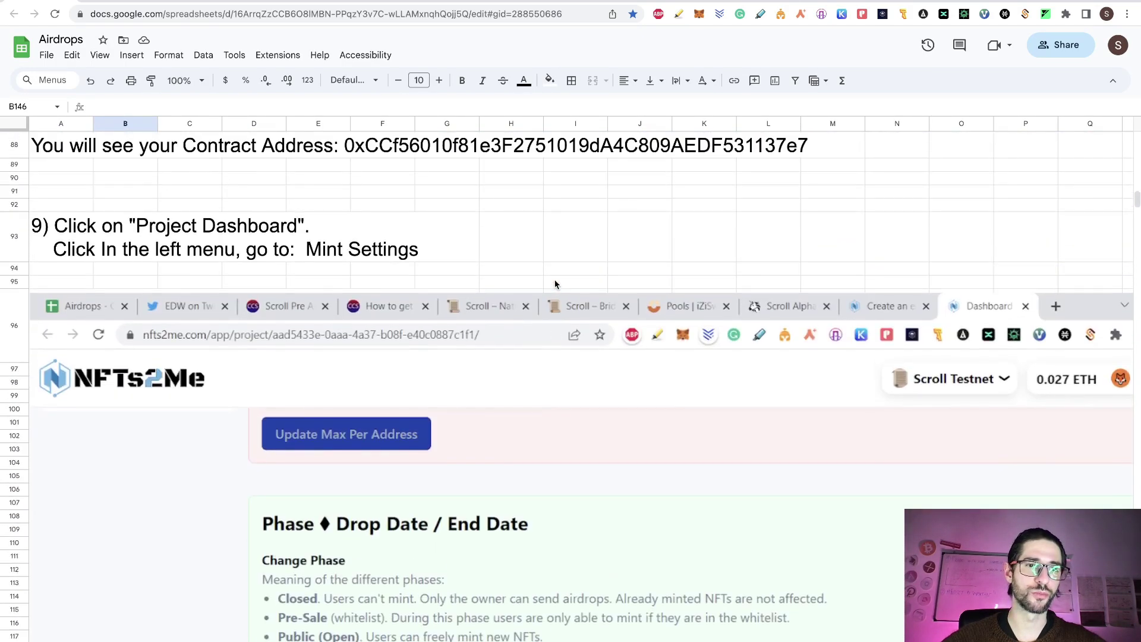
pyautogui.scroll(6, 554, 285)
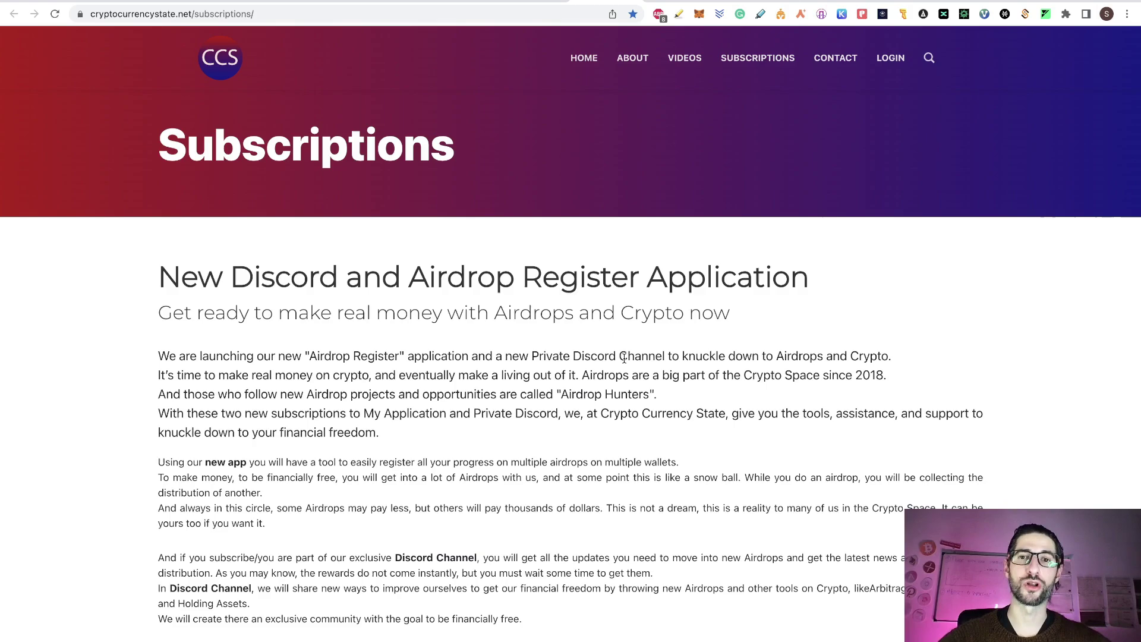
# Scroll the Subscriptions page to the Discord ($10/$50) and App + Discord ($20/$100) plans
pyautogui.scroll(-3, 624, 358)
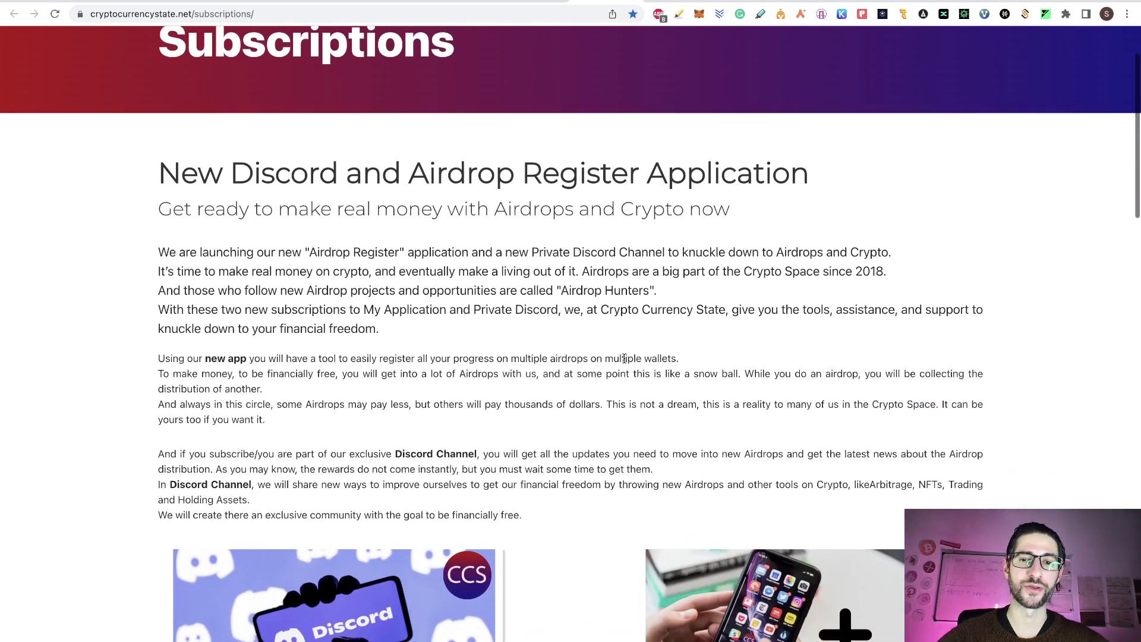
pyautogui.scroll(1, 624, 358)
pyautogui.scroll(1, 624, 358)
pyautogui.scroll(-8, 588, 333)
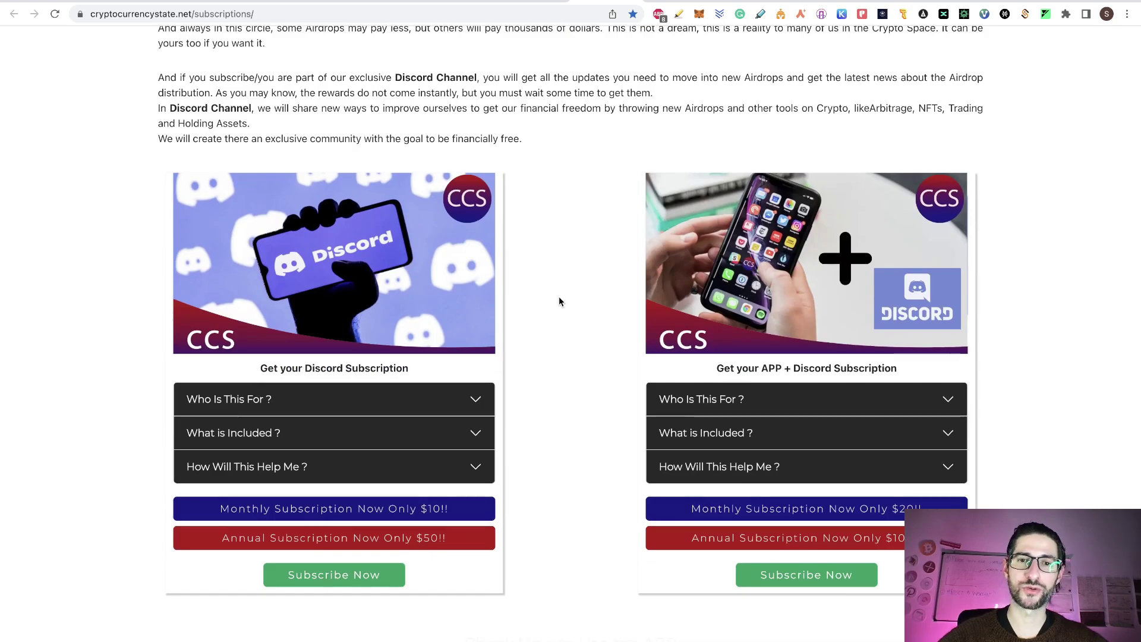
pyautogui.scroll(3, 559, 302)
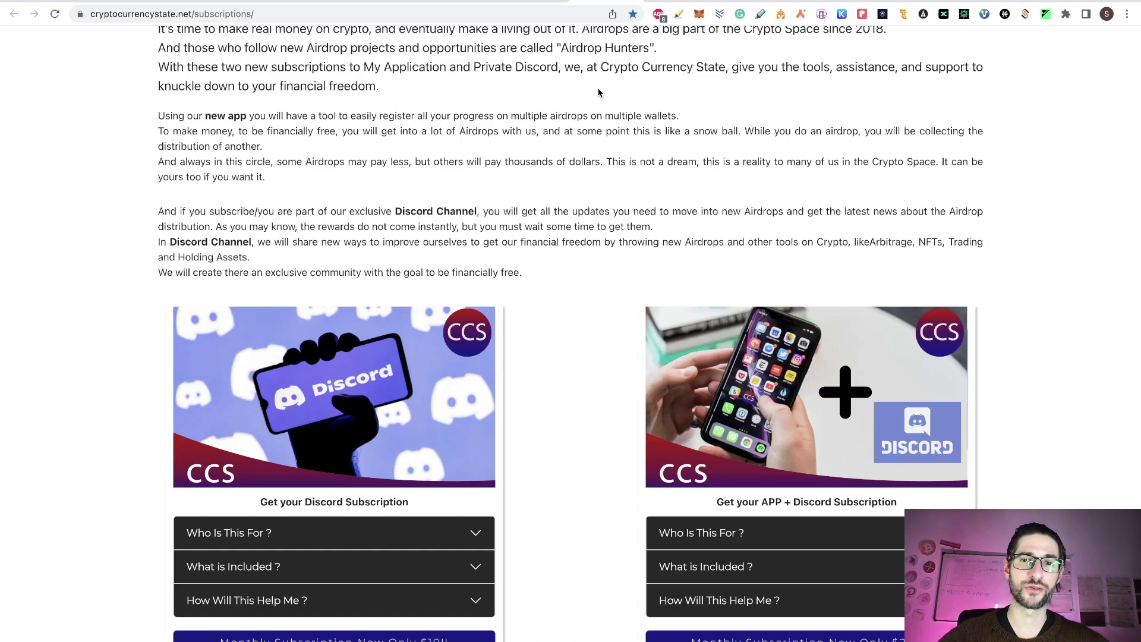
pyautogui.scroll(-8, 587, 201)
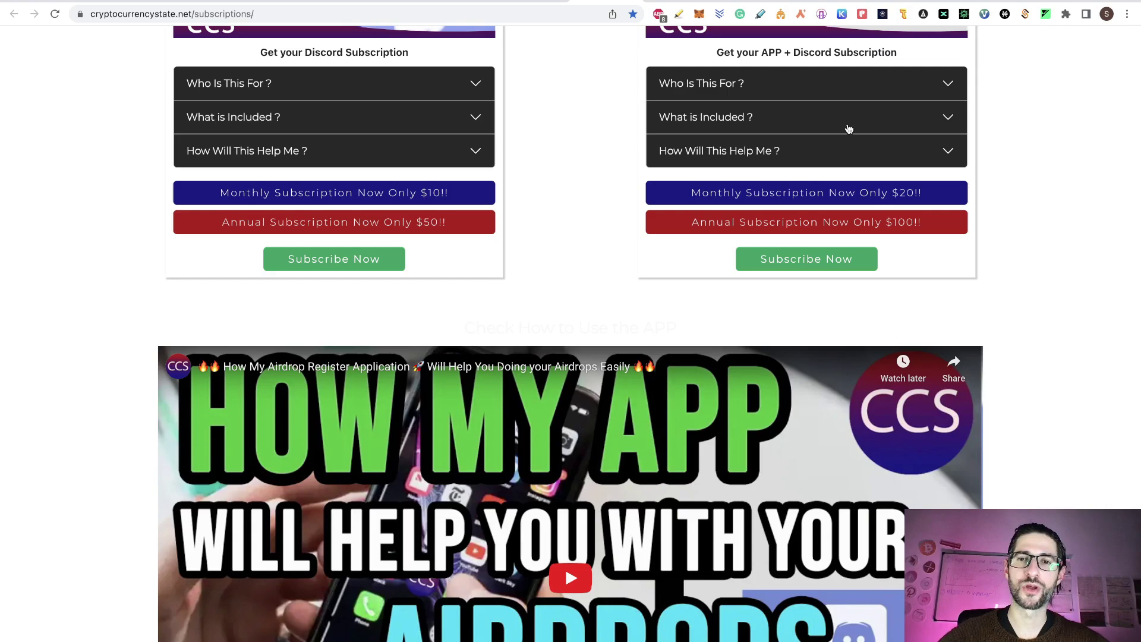
pyautogui.scroll(6, 781, 178)
pyautogui.scroll(-8, 782, 179)
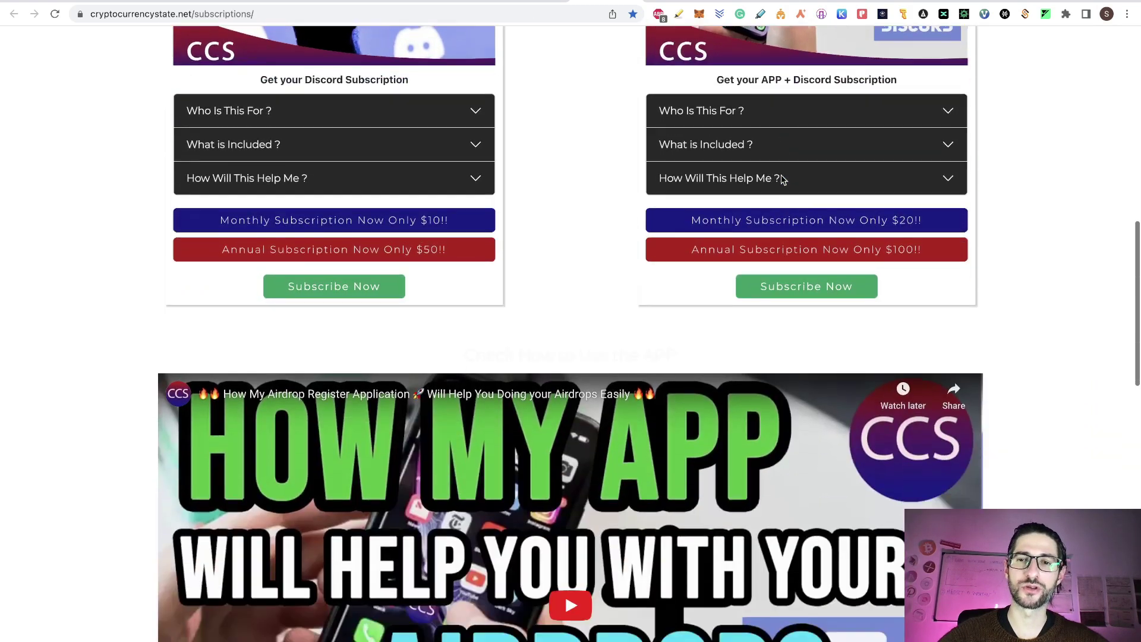